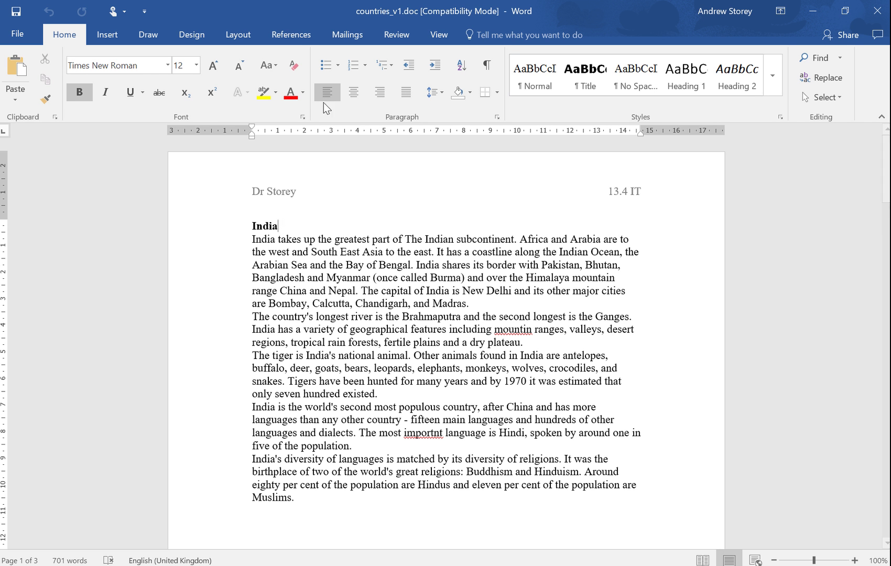
Centre the India heading and set its paragraph spacing after to 12 pt.
left_click(354, 93)
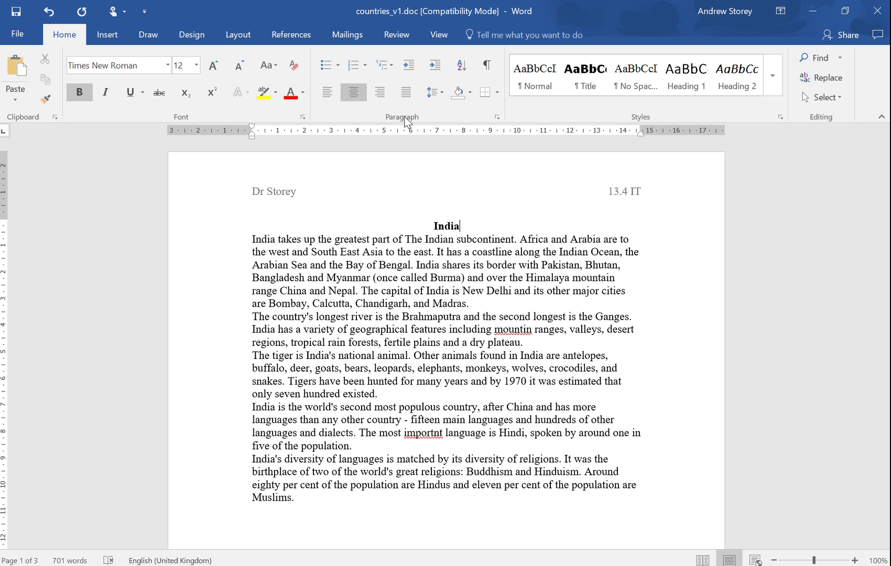
left_click(498, 118)
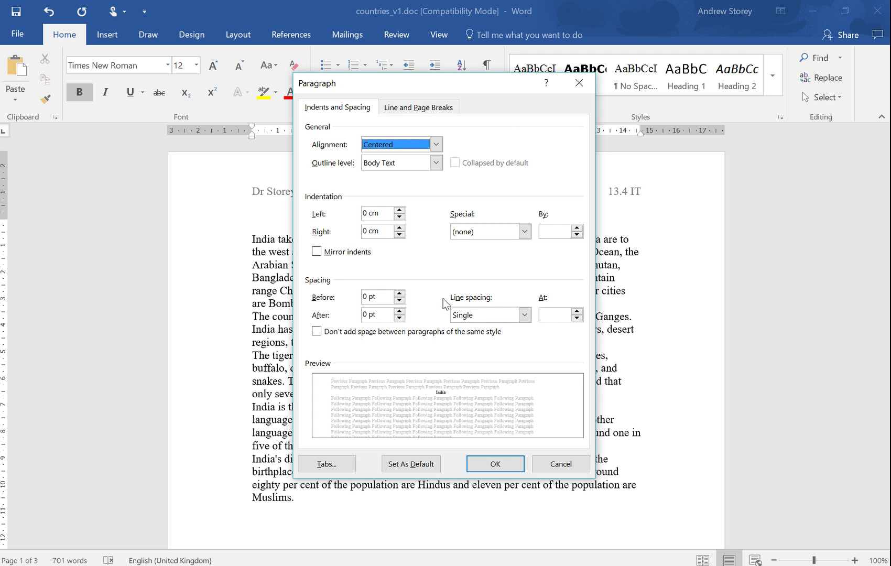
left_click(400, 312)
left_click(400, 311)
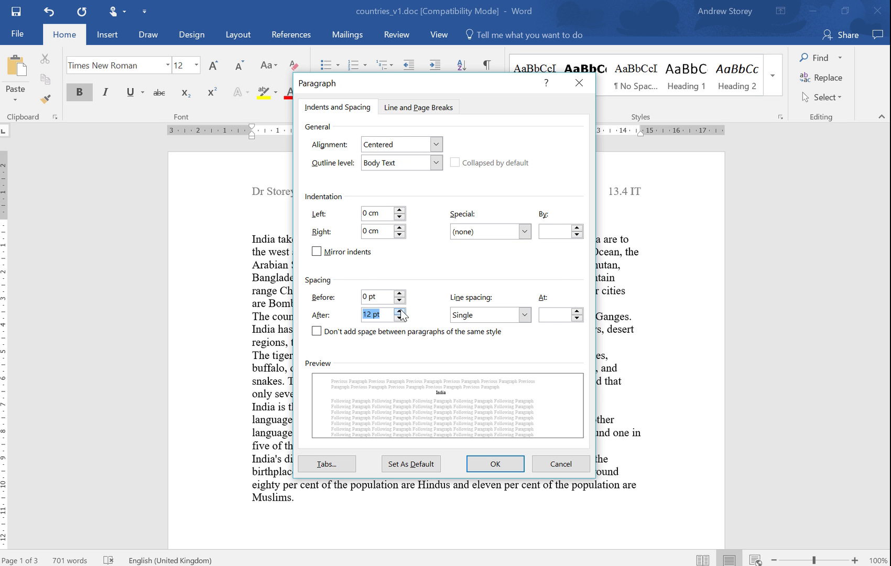
left_click(508, 463)
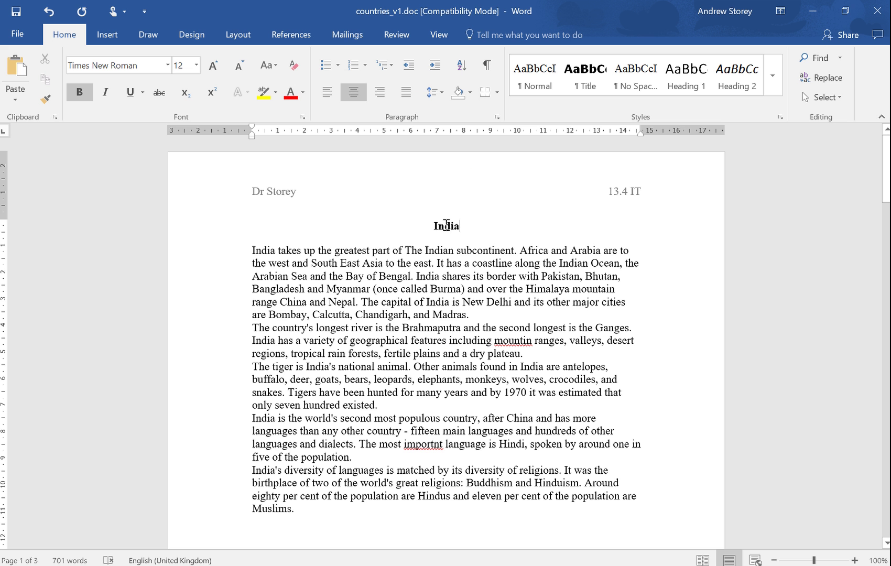
Change the India heading's font to Verdana at size 14.
left_click_drag(460, 227, 431, 226)
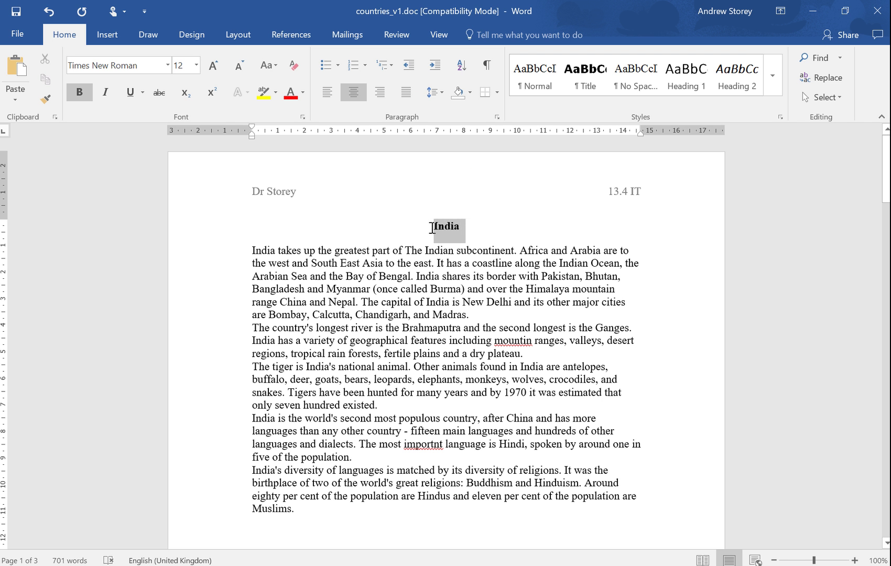
left_click(167, 65)
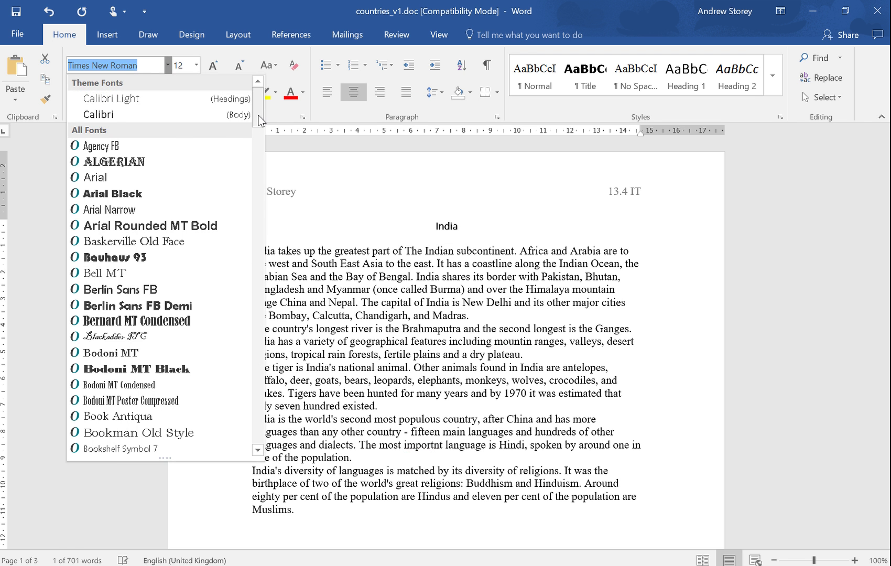
scroll(245, 209, "down", 5)
left_click_drag(263, 335, 260, 426)
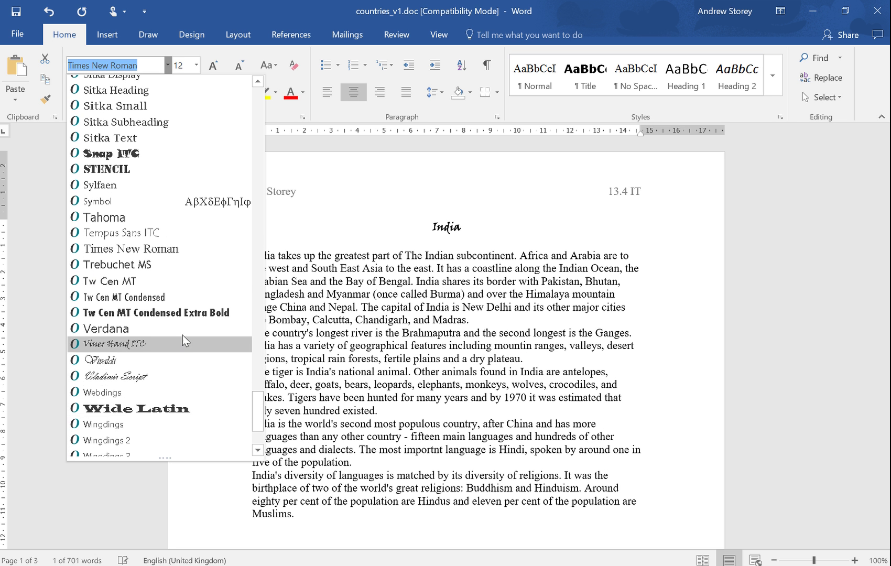
left_click(183, 334)
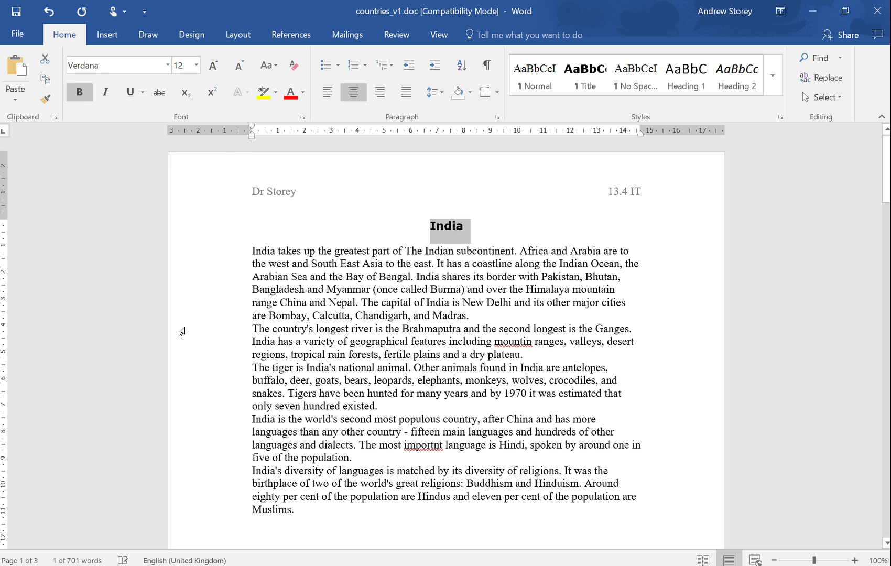
left_click(194, 69)
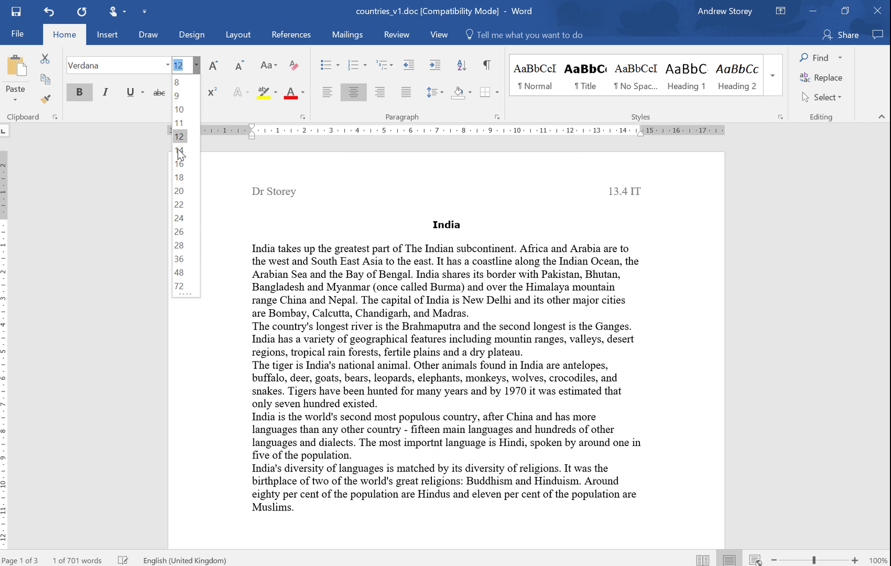
left_click(179, 152)
left_click(483, 233)
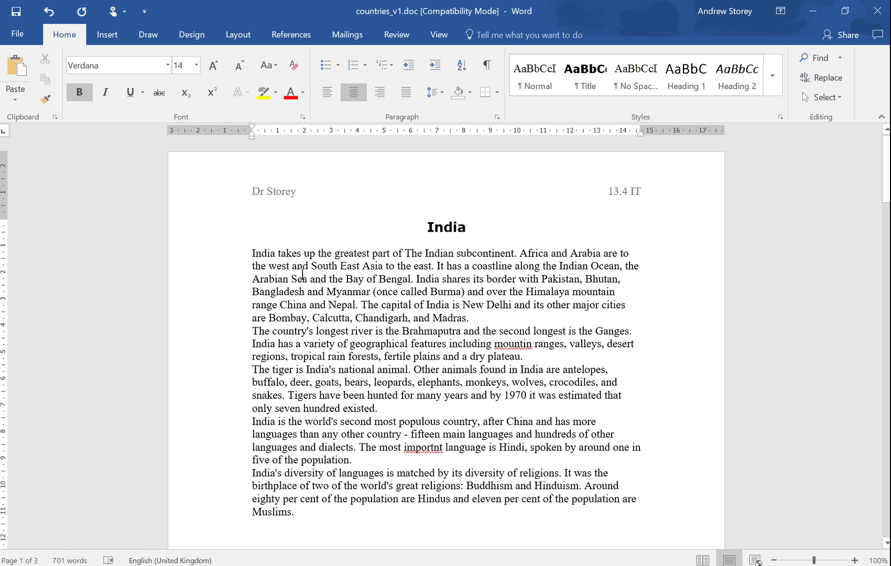
Set the first paragraph under the India heading in Verdana at size 10.
left_click(288, 265)
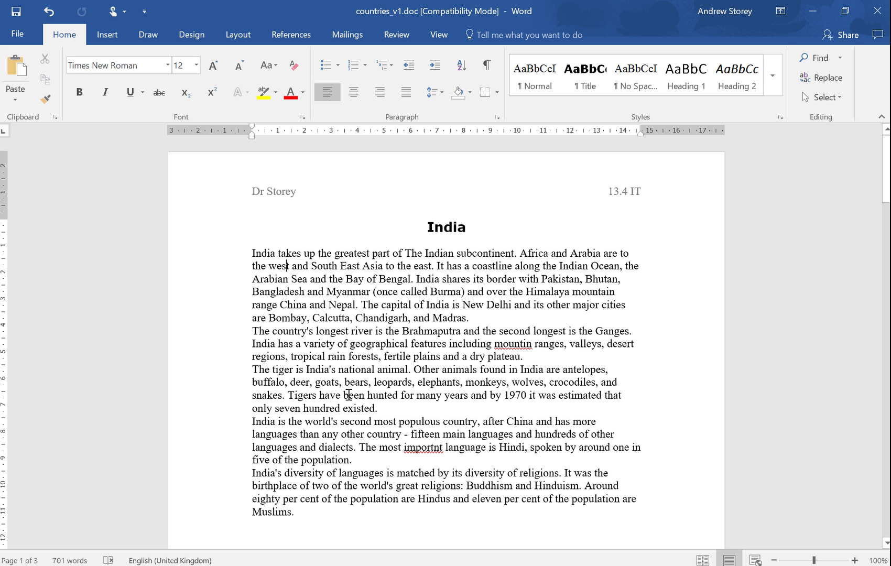
left_click_drag(479, 320, 253, 254)
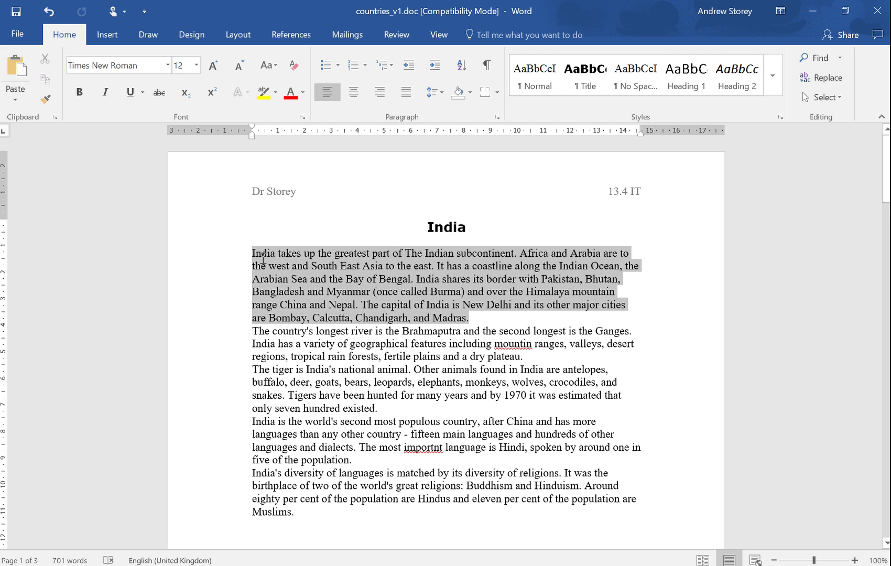
left_click(168, 65)
left_click(162, 149)
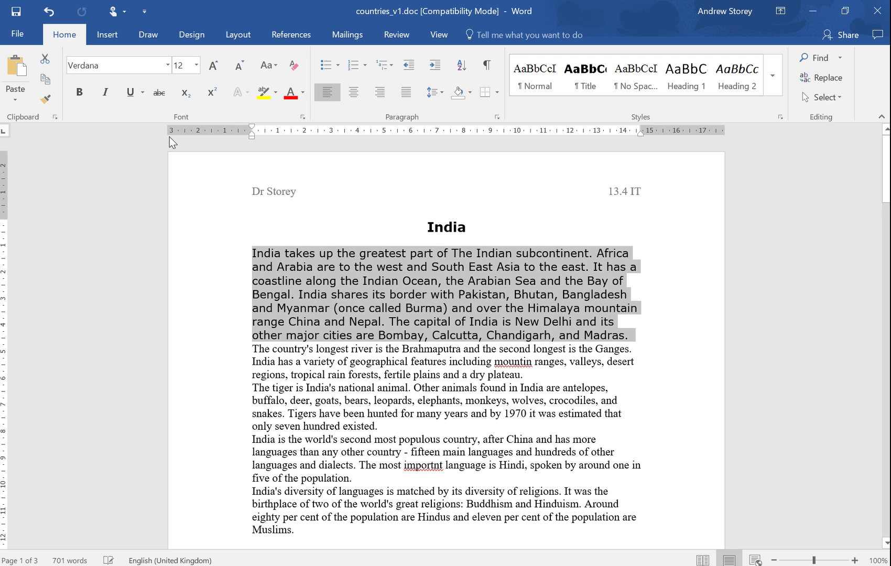
left_click(197, 70)
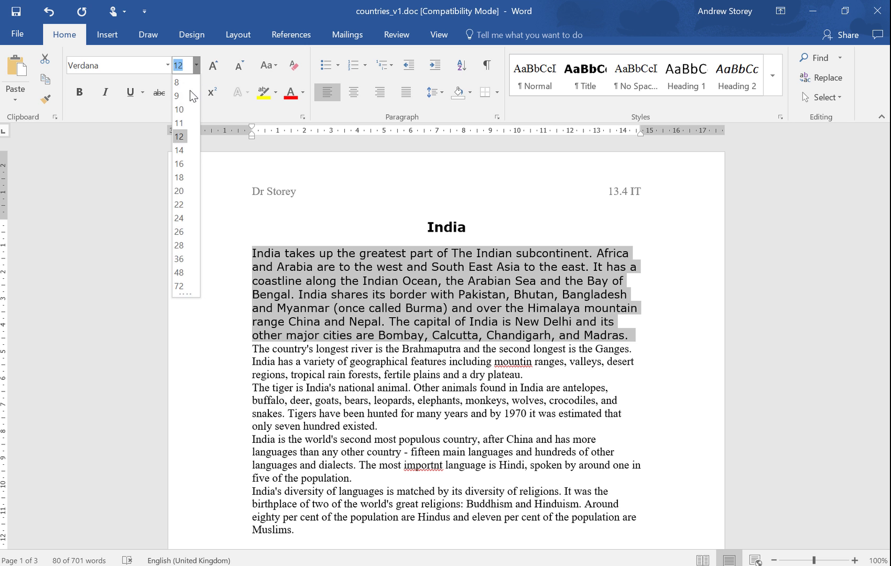
left_click(185, 116)
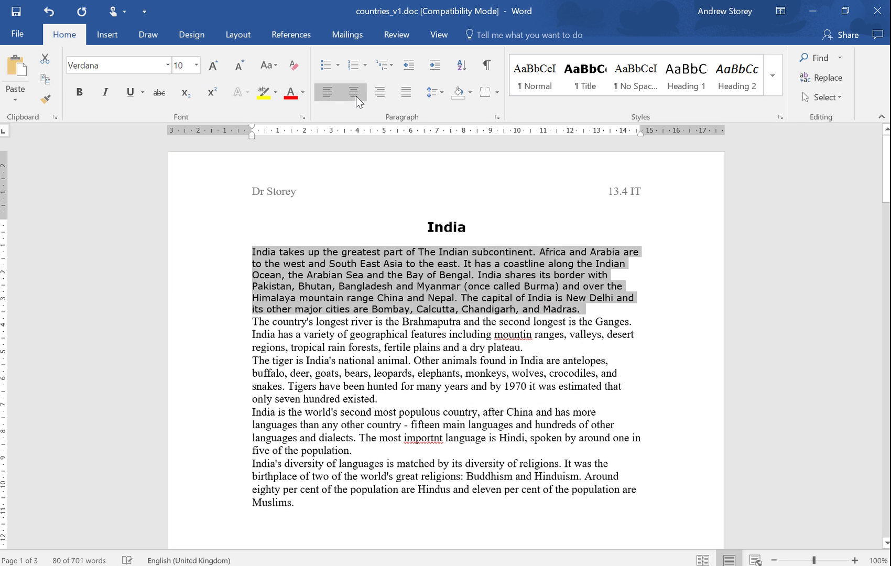
Justify the first India paragraph with 12 pt spacing after and 1.5 line spacing.
left_click(407, 93)
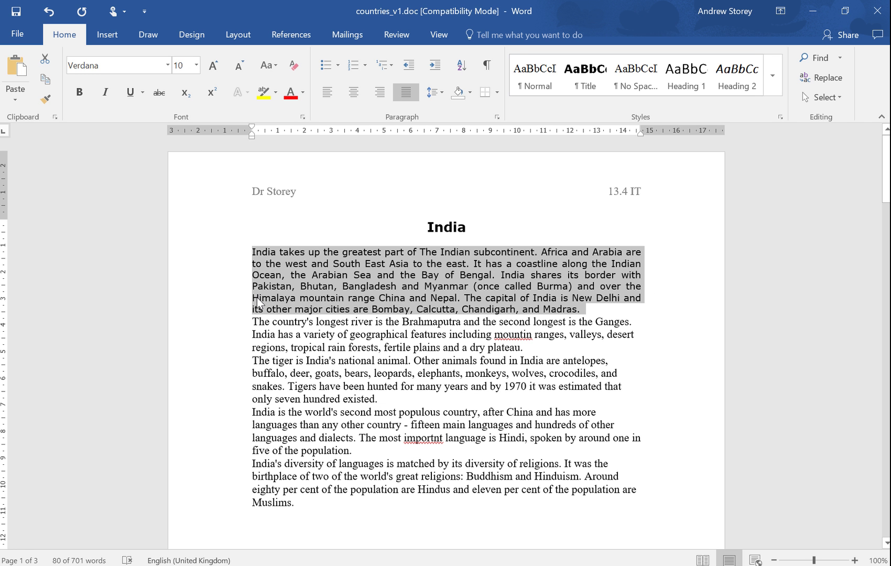
left_click(498, 118)
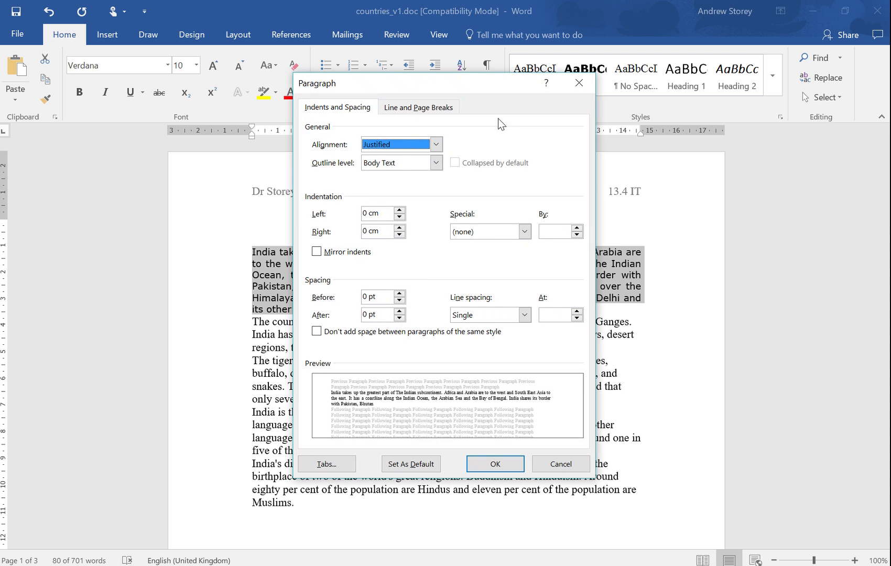
left_click(400, 310)
left_click(399, 311)
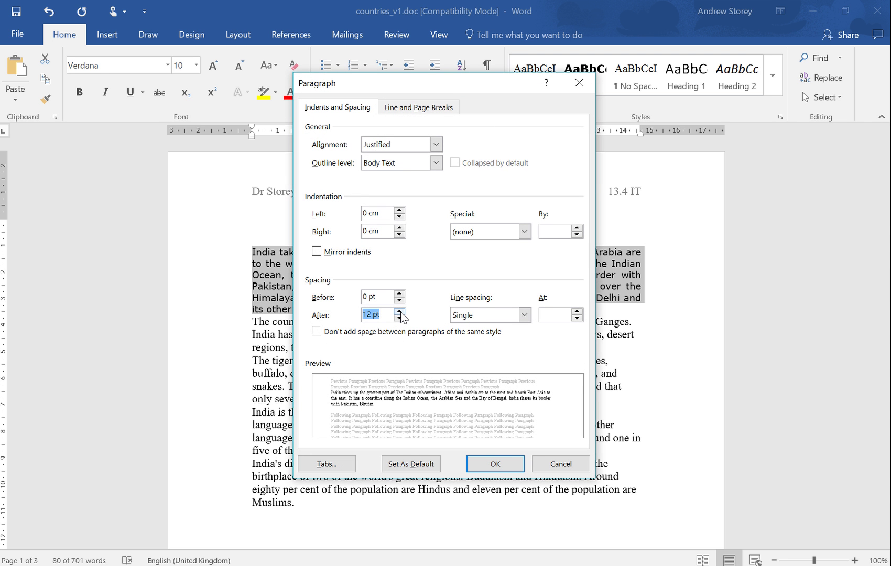
left_click(510, 315)
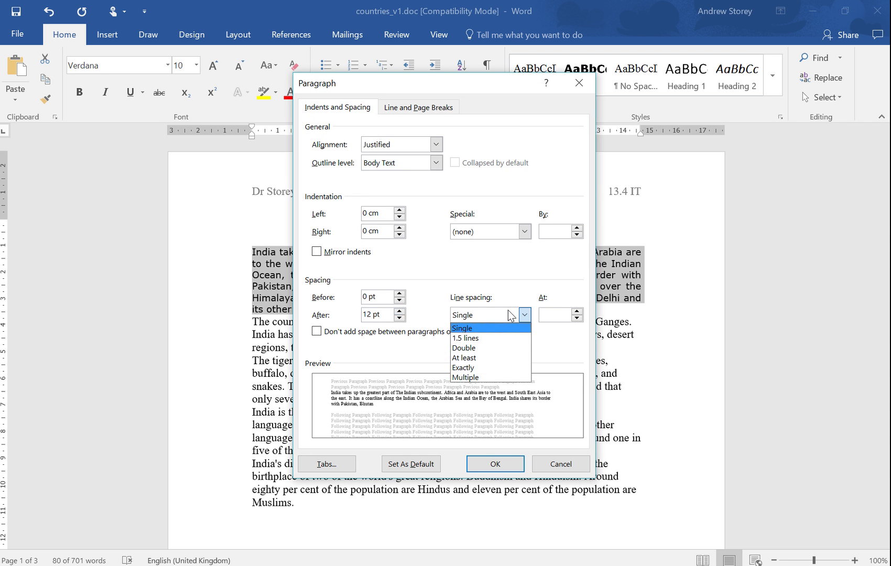
left_click(503, 338)
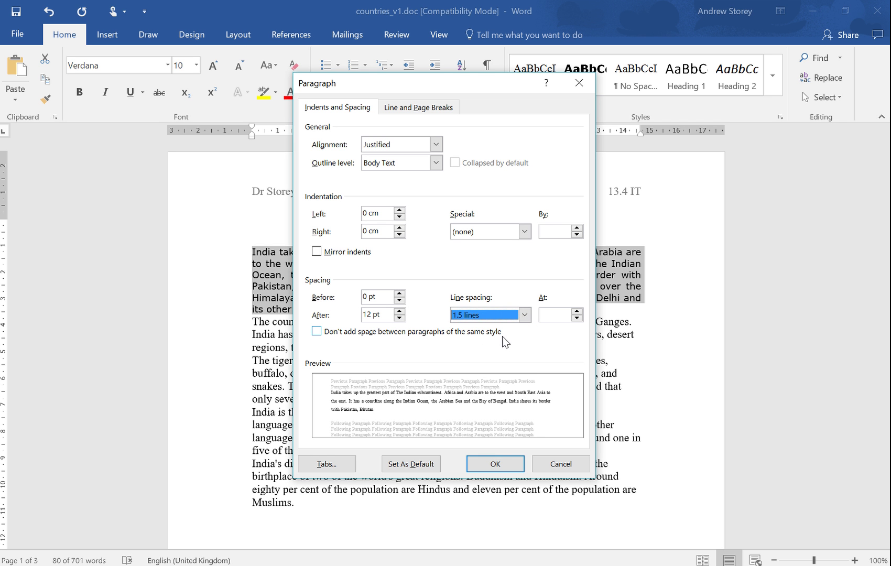
left_click(506, 466)
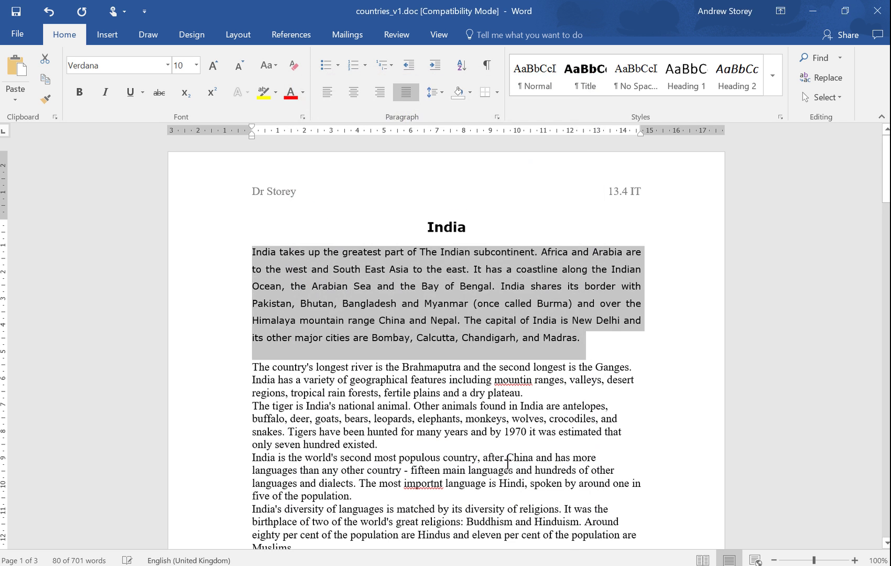
left_click(580, 340)
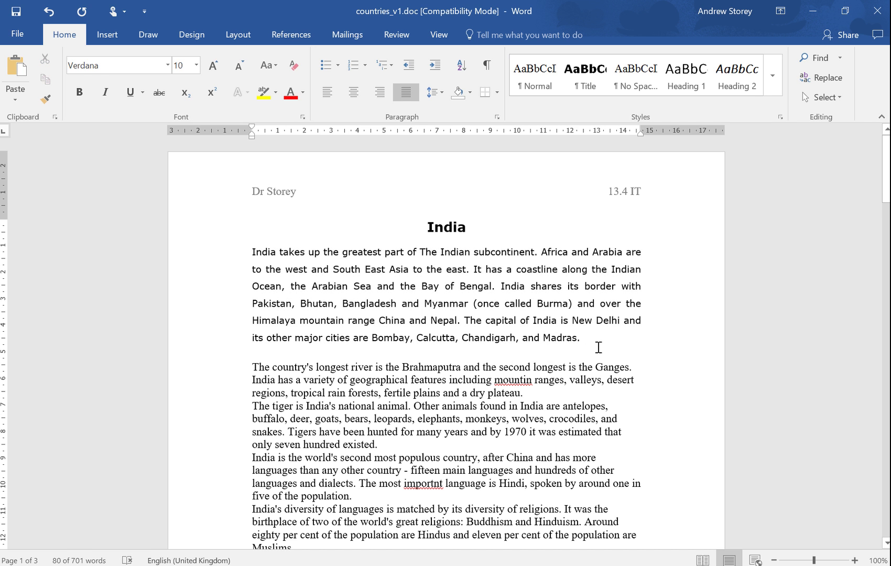
Copy the first India paragraph's formatting onto the remaining India paragraphs with Format Painter.
scroll(594, 351, "down", 1)
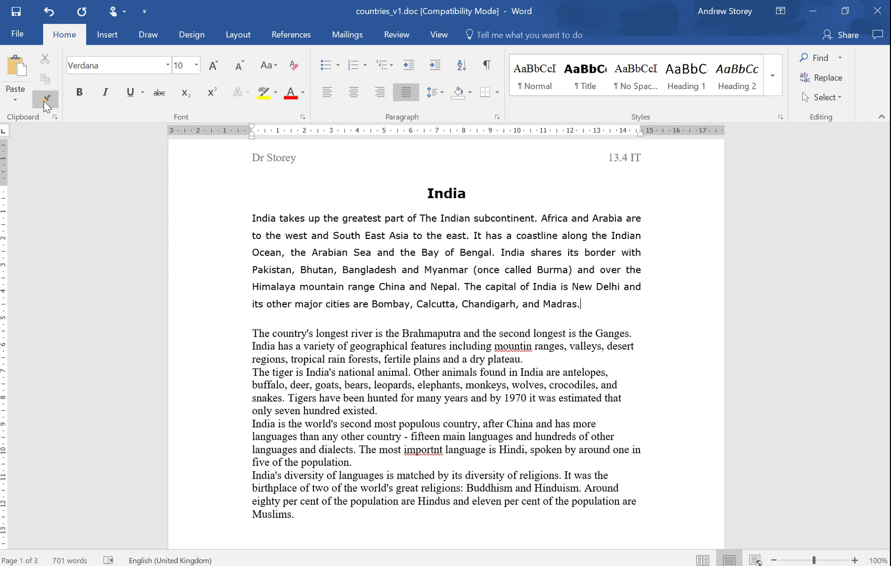
left_click(369, 269)
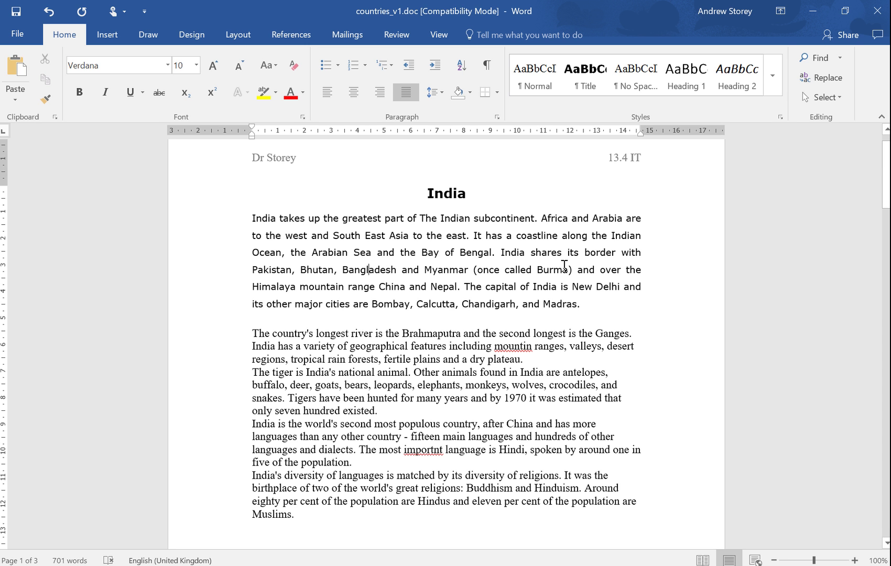
left_click(386, 271)
left_click(46, 102)
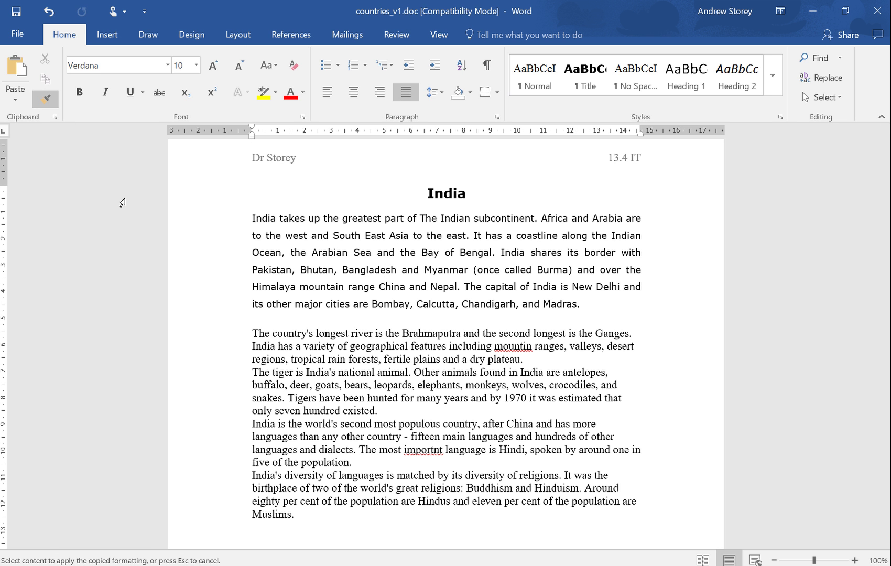
left_click_drag(252, 334, 302, 516)
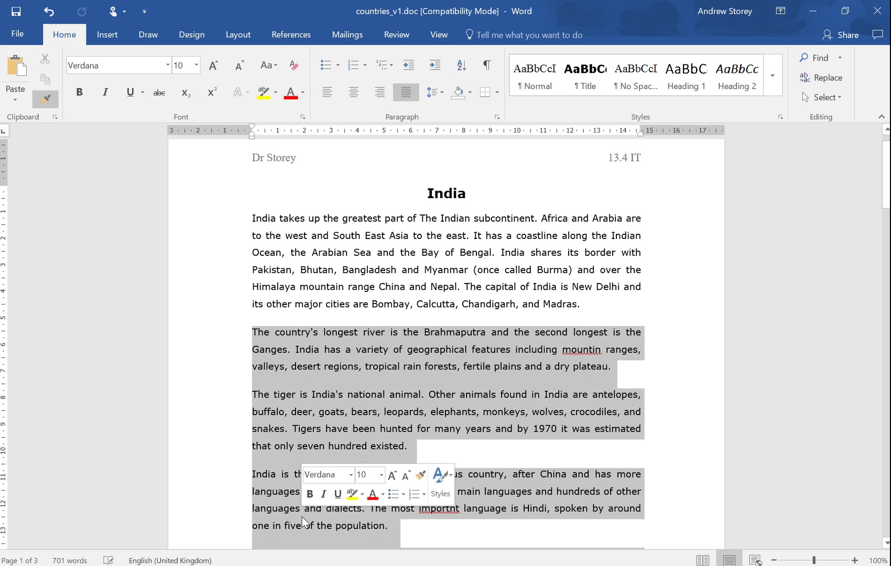
left_click(491, 349)
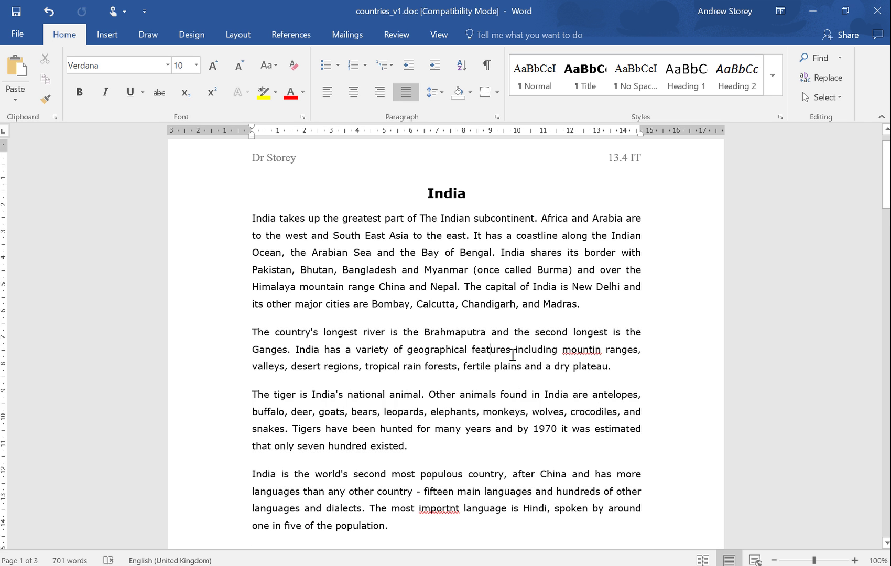
Copy the India heading's formatting onto the Australia heading on the second page with Format Painter.
scroll(508, 356, "down", 5)
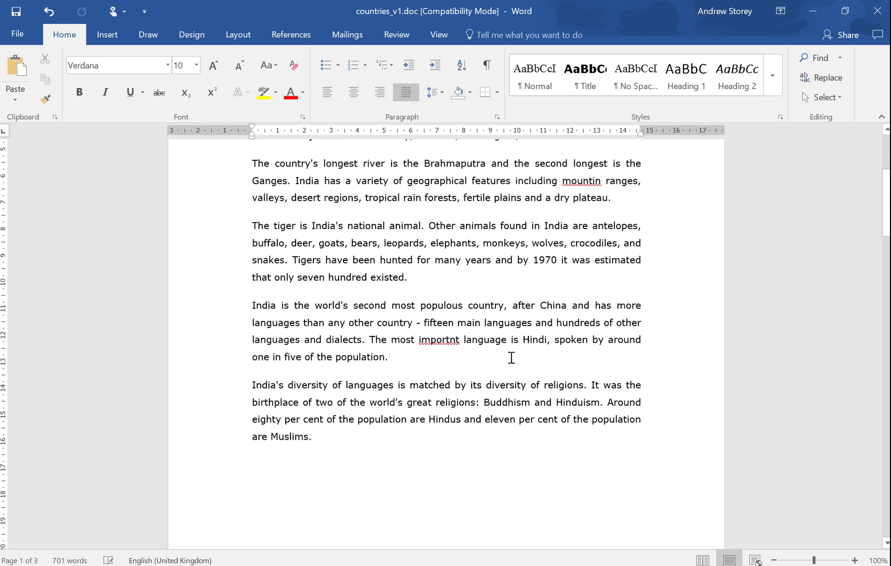
scroll(513, 358, "up", 6)
scroll(511, 357, "down", 7)
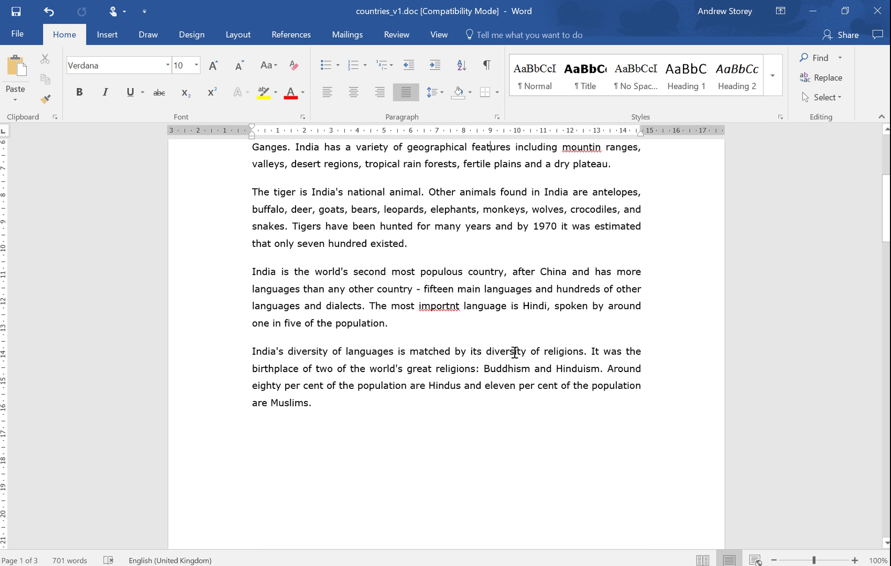
scroll(508, 350, "up", 8)
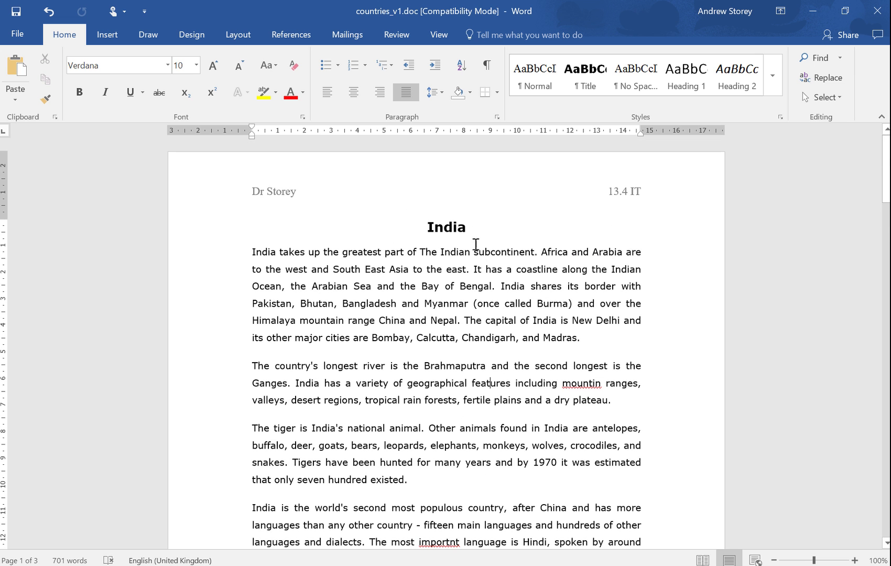
left_click(458, 229)
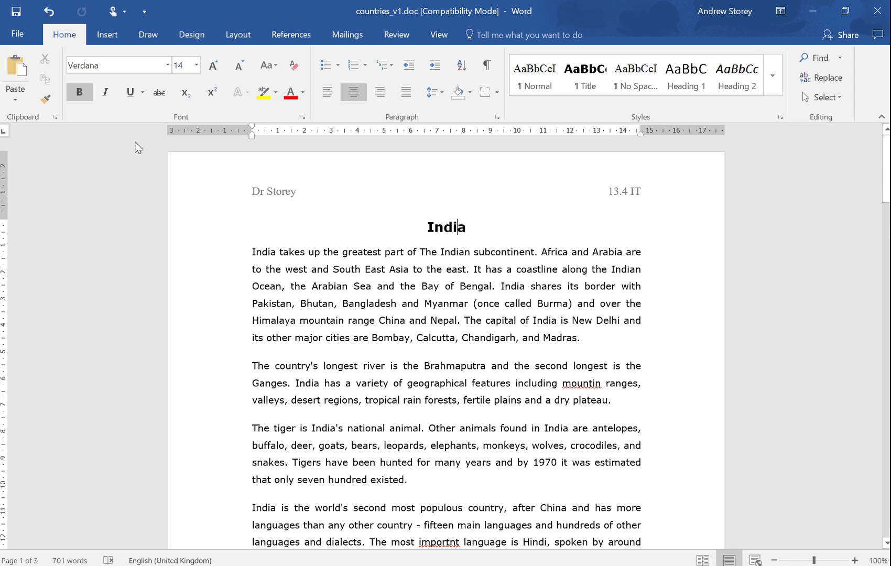
left_click(45, 100)
scroll(431, 403, "down", 10)
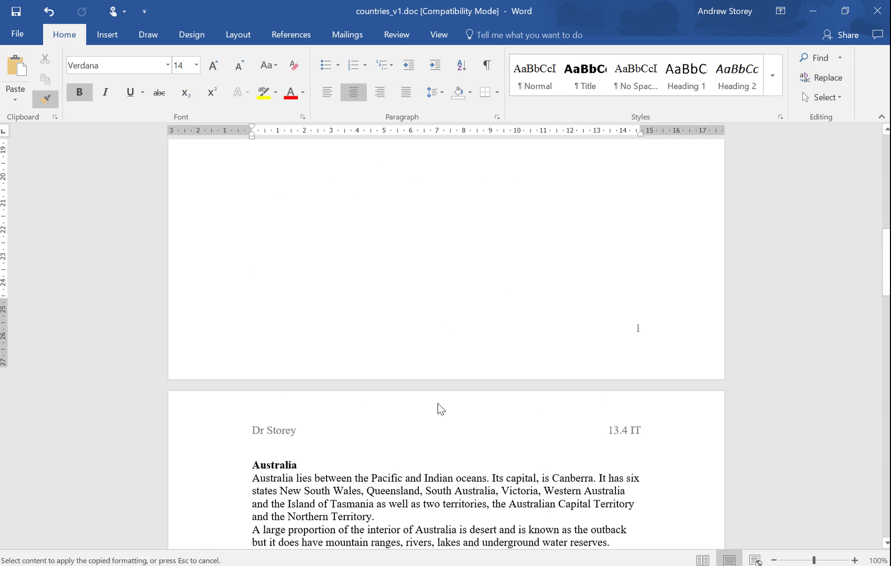
scroll(437, 403, "down", 3)
mouse_move(322, 353)
left_mouse_down()
mouse_move(248, 346)
mouse_move(253, 353)
left_mouse_up()
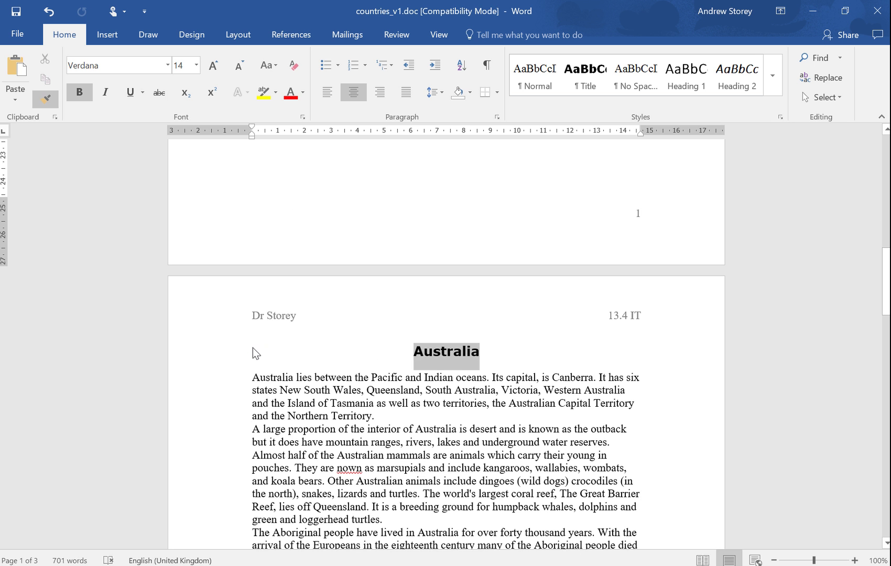
Copy the Australia heading's formatting onto the Greece heading on the third page with Format Painter.
left_click(46, 100)
scroll(475, 480, "down", 3)
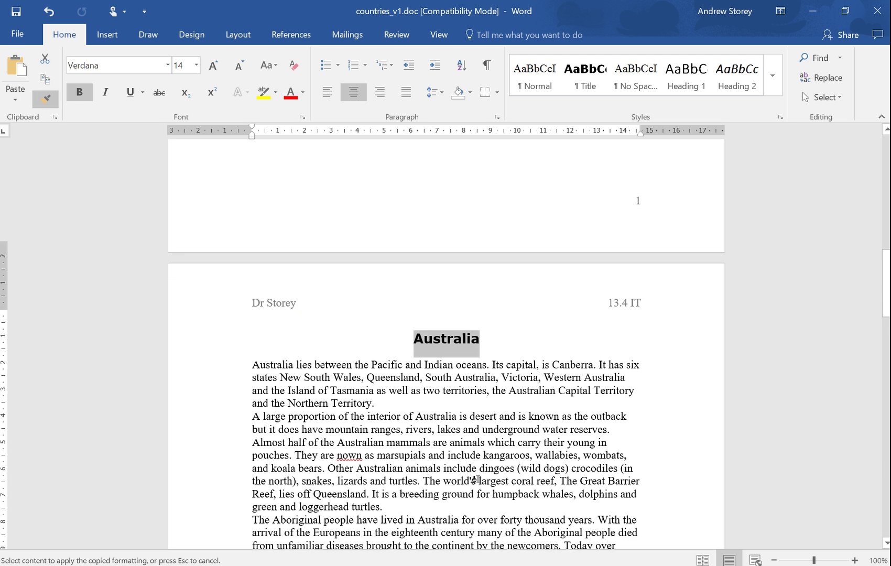
scroll(482, 476, "down", 9)
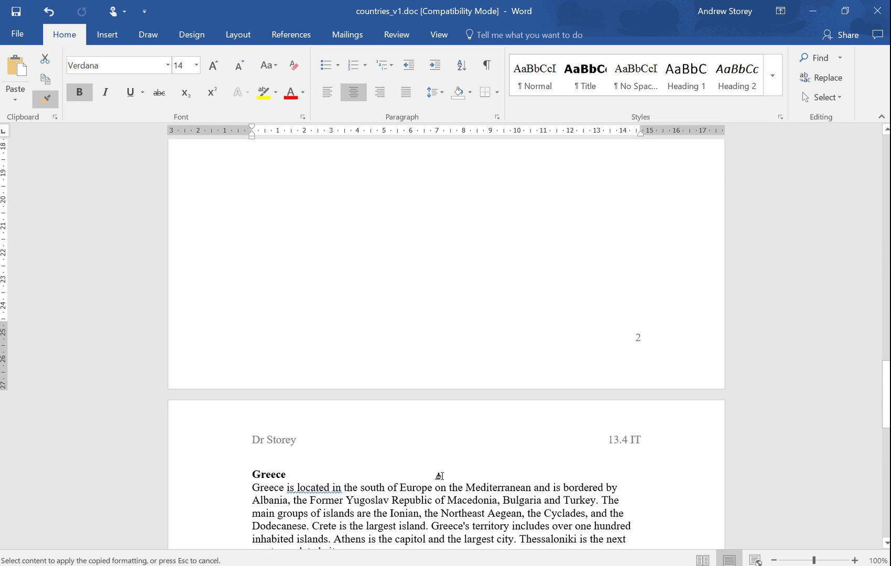
left_click_drag(287, 474, 244, 476)
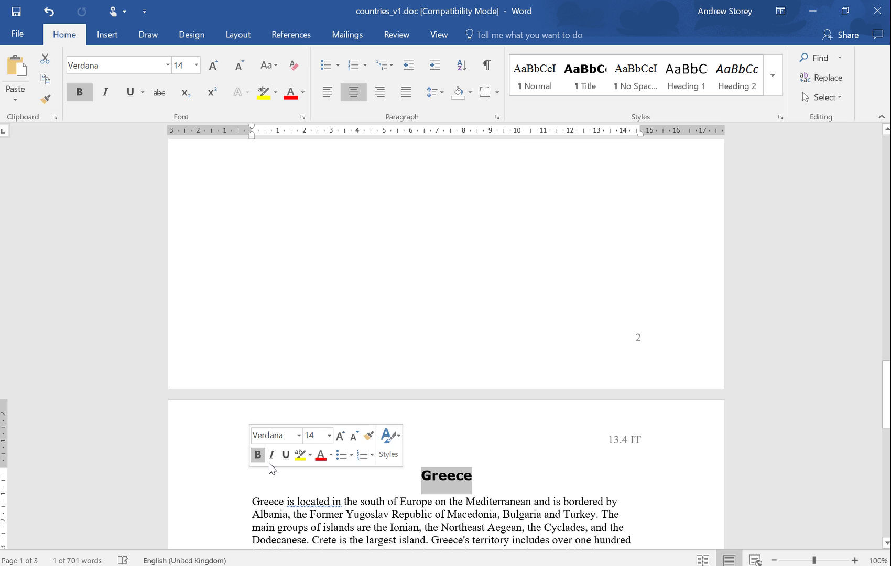
Copy the formatting of the India paragraph about the tiger onto all the Australia body paragraphs with Format Painter.
scroll(370, 200, "up", 9)
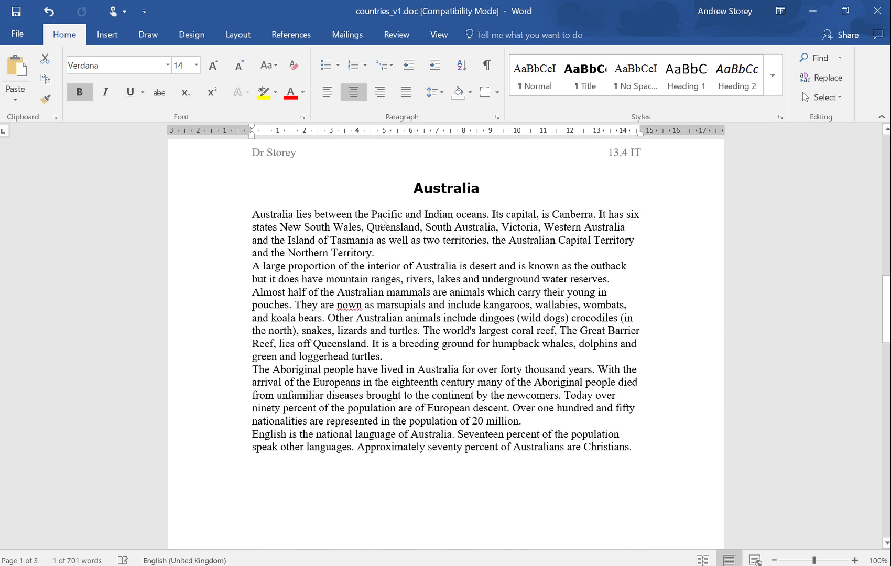
scroll(379, 219, "up", 10)
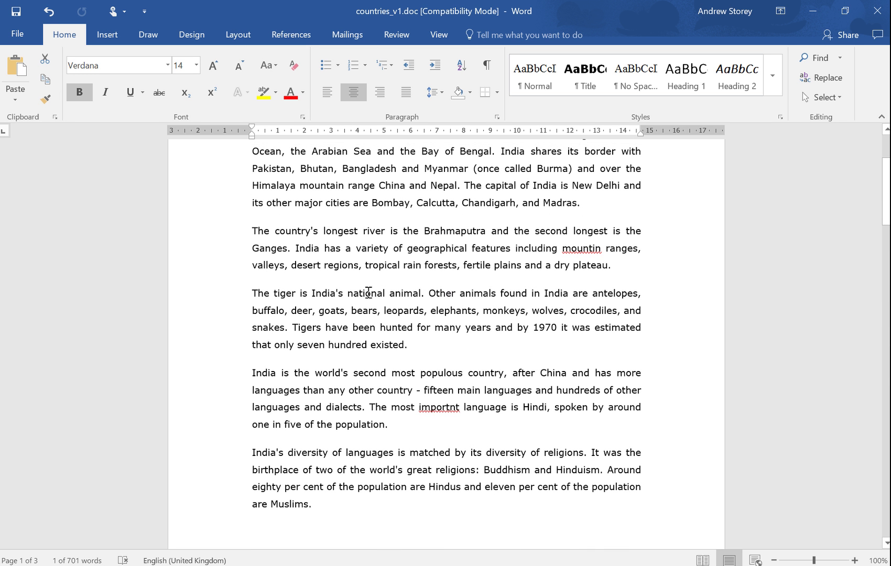
left_click(368, 292)
left_click(46, 99)
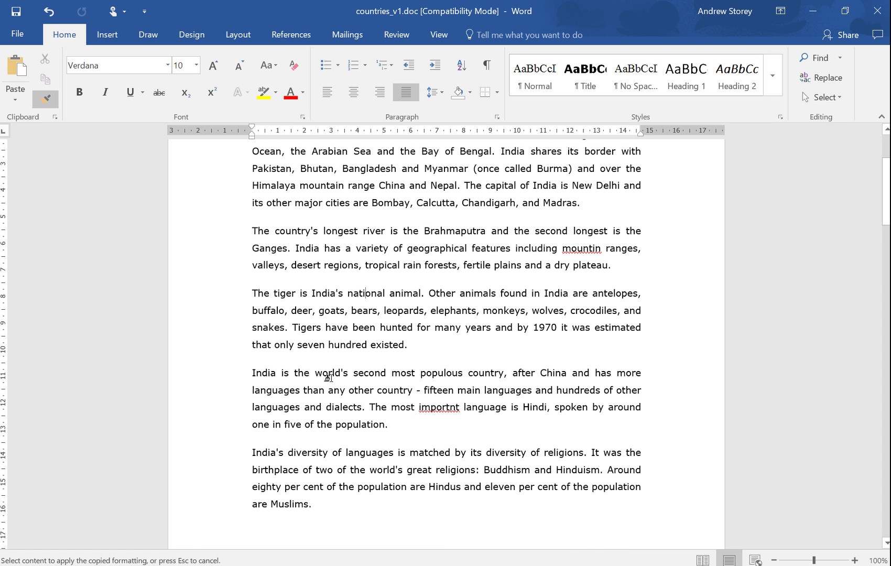
scroll(377, 423, "down", 12)
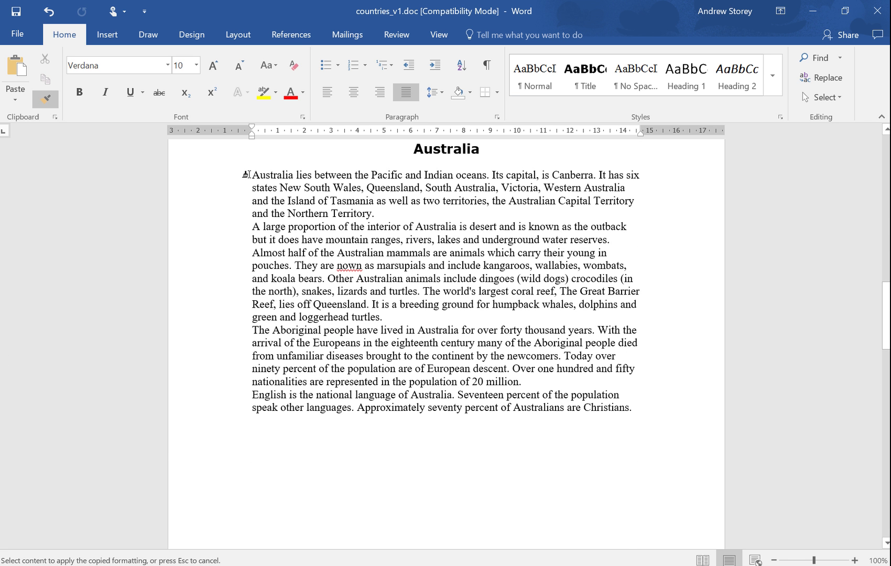
mouse_move(249, 175)
left_mouse_down()
mouse_move(498, 390)
mouse_move(635, 412)
left_mouse_up()
Copy the Australia body paragraphs' formatting onto the body paragraphs under the Greece heading with Format Painter.
scroll(429, 369, "down", 6)
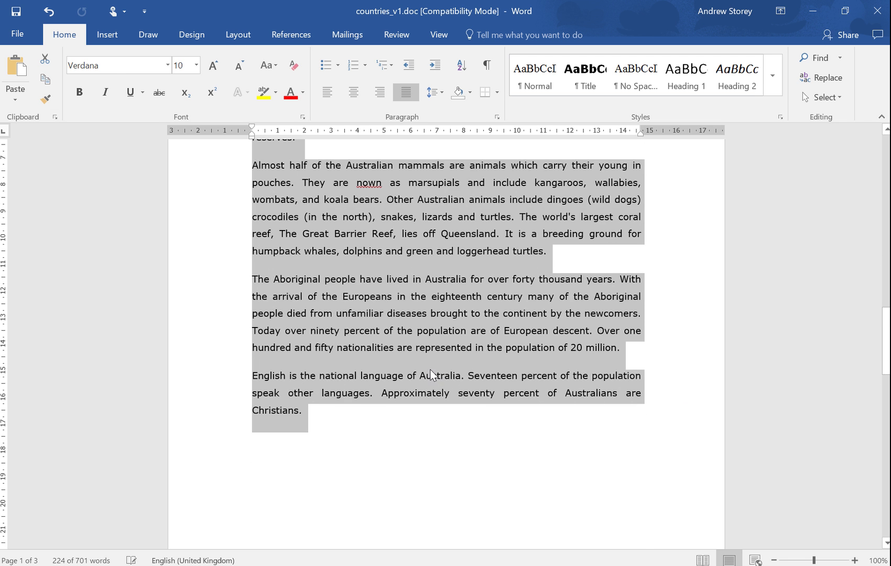
scroll(425, 372, "down", 4)
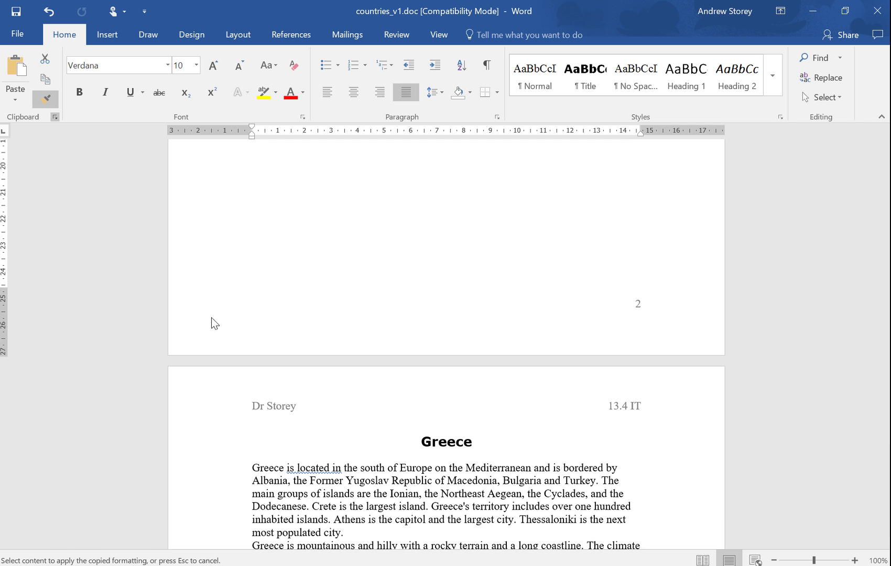
scroll(319, 436, "down", 3)
mouse_move(247, 297)
left_mouse_down()
mouse_move(330, 558)
mouse_move(342, 423)
mouse_move(348, 429)
left_mouse_up()
left_click(316, 350)
Start a numbered list below the last India paragraph with "What is the capital of India?" as item 1, followed by an empty item.
scroll(320, 315, "up", 8)
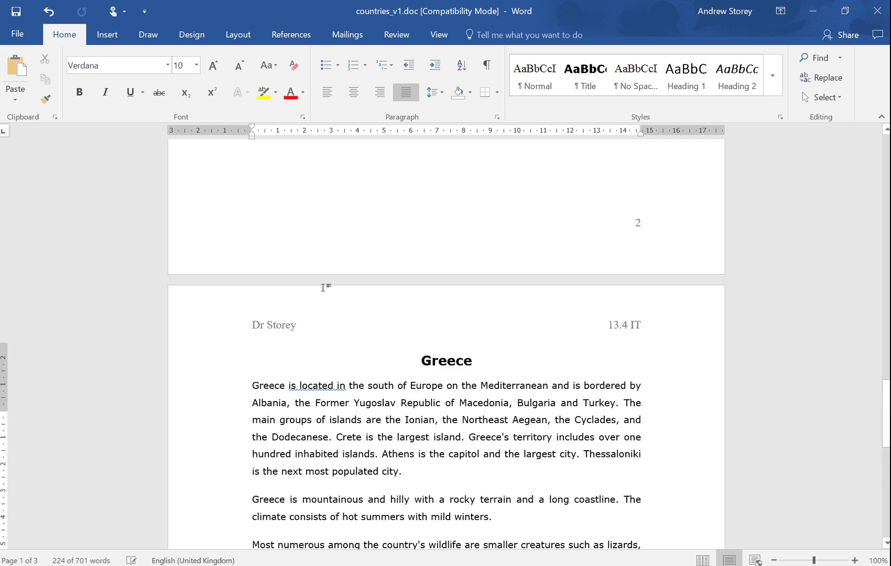
scroll(325, 280, "up", 4)
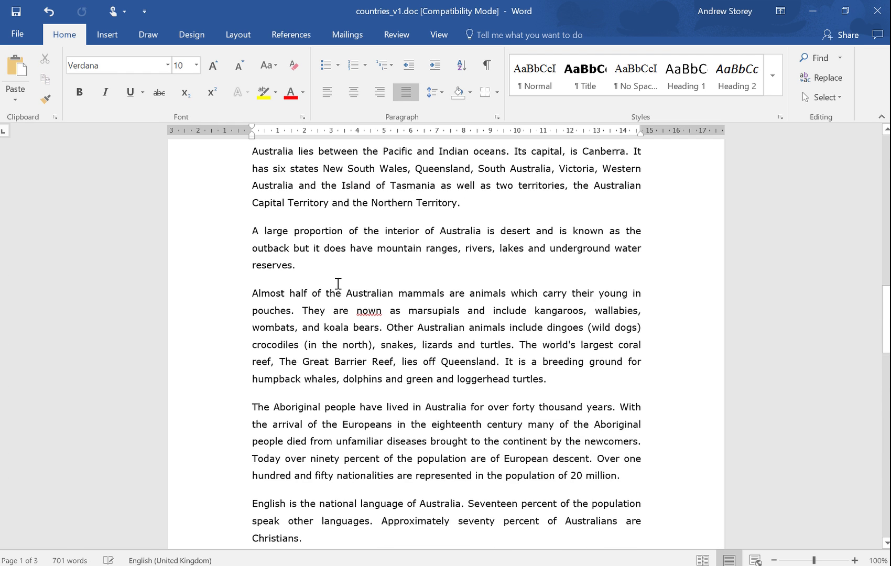
scroll(338, 283, "up", 12)
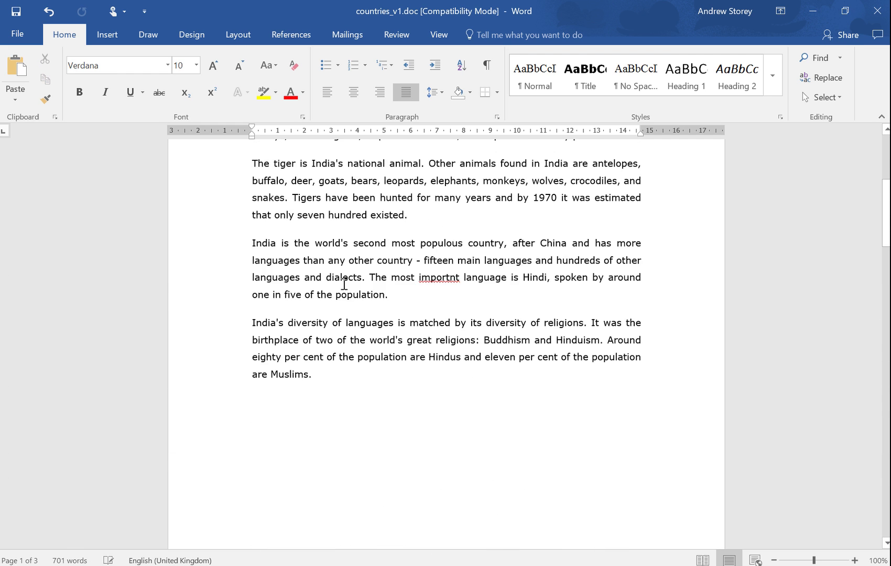
scroll(338, 314, "down", 3)
left_click(345, 318)
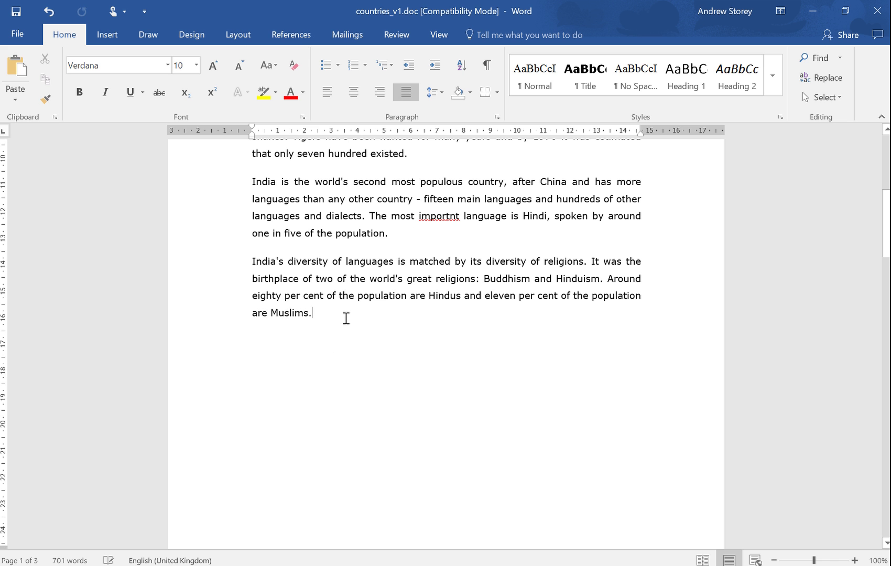
key("Return")
left_click(354, 66)
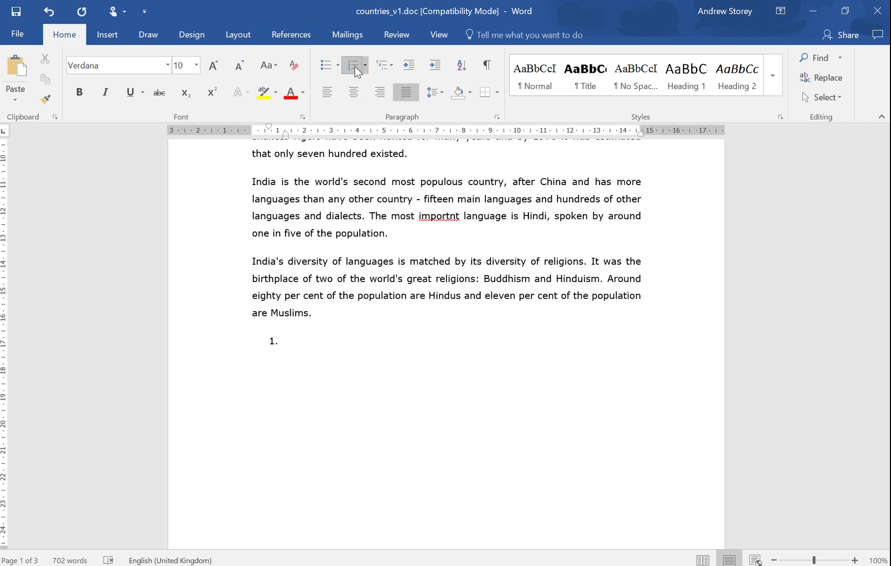
type("What is the capital")
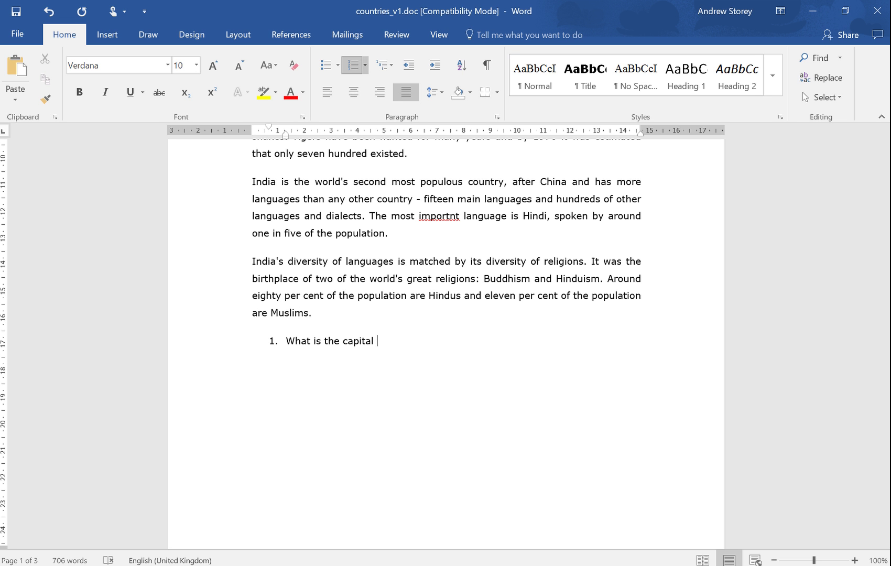
type("ian")
key("Return")
Reduce the spacing after the first numbered question by one increment in its paragraph settings.
left_click_drag(332, 359, 286, 346)
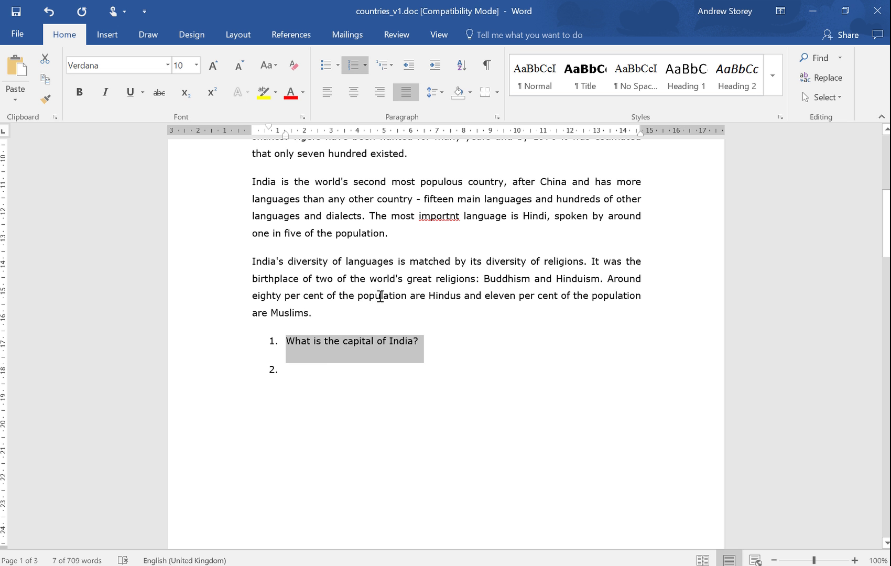
left_click(497, 117)
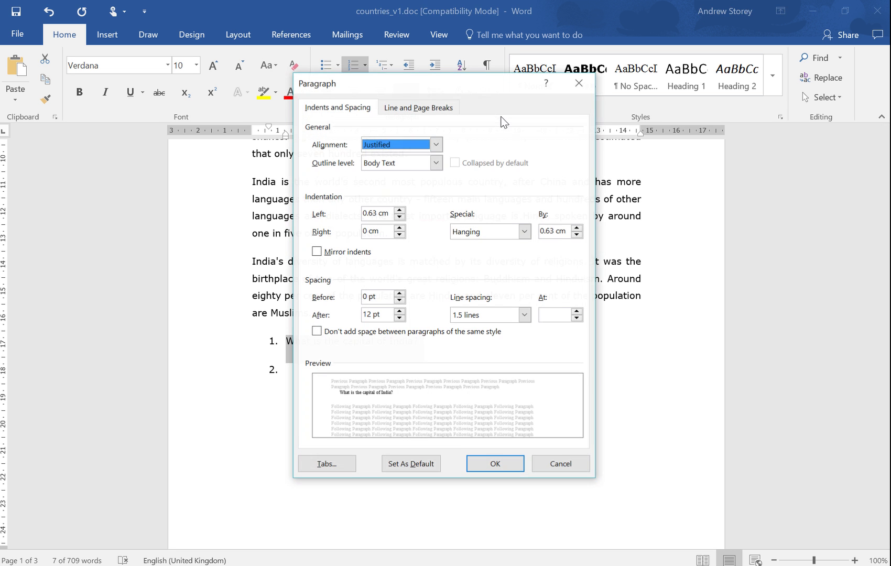
left_click(399, 319)
left_click(495, 464)
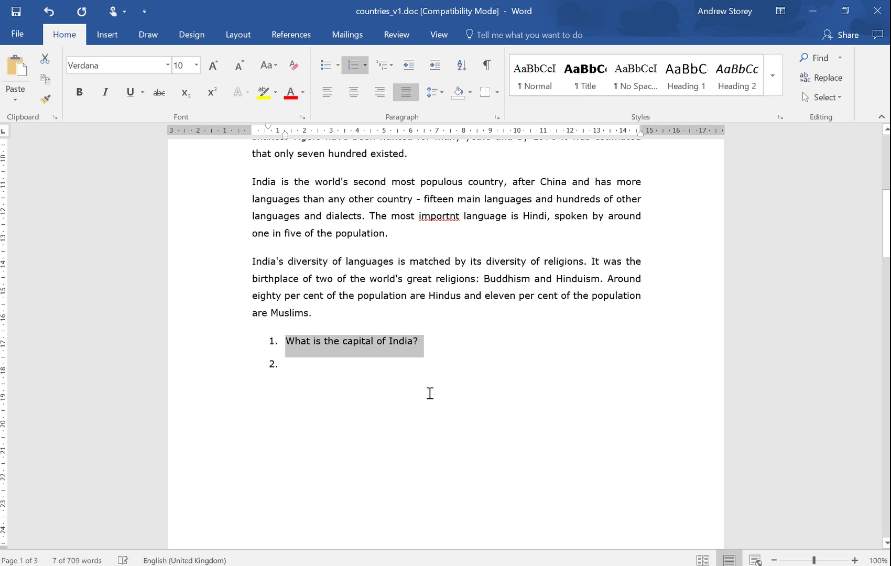
left_click(455, 363)
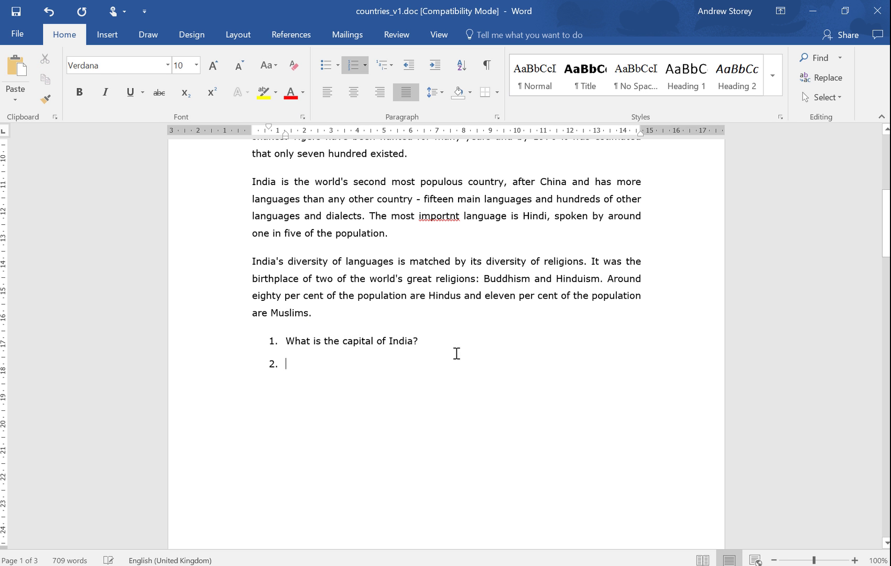
left_click(469, 321)
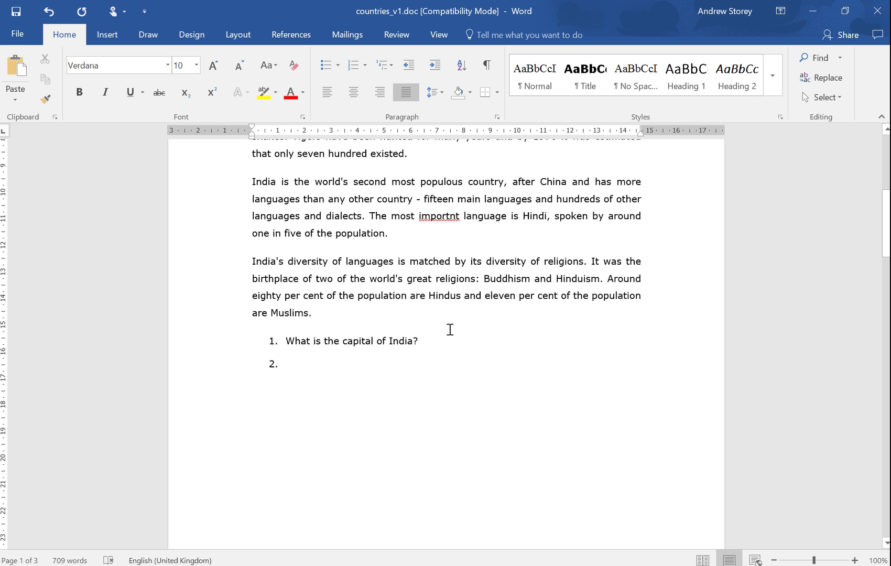
Correct the misspellings "mountin" to "mountain" and "importnt" to "important" in the India section using the suggested spellings.
scroll(449, 329, "up", 3)
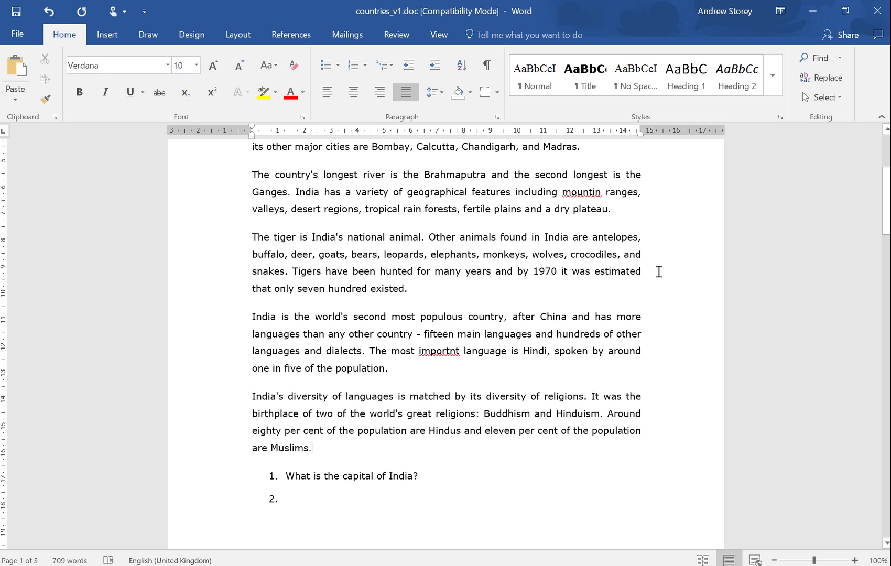
scroll(378, 331, "up", 5)
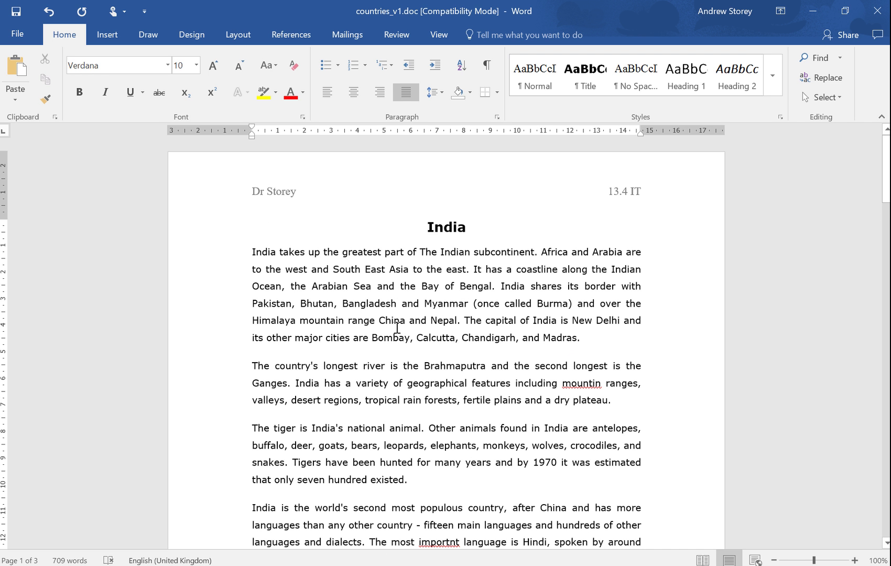
scroll(414, 328, "down", 1)
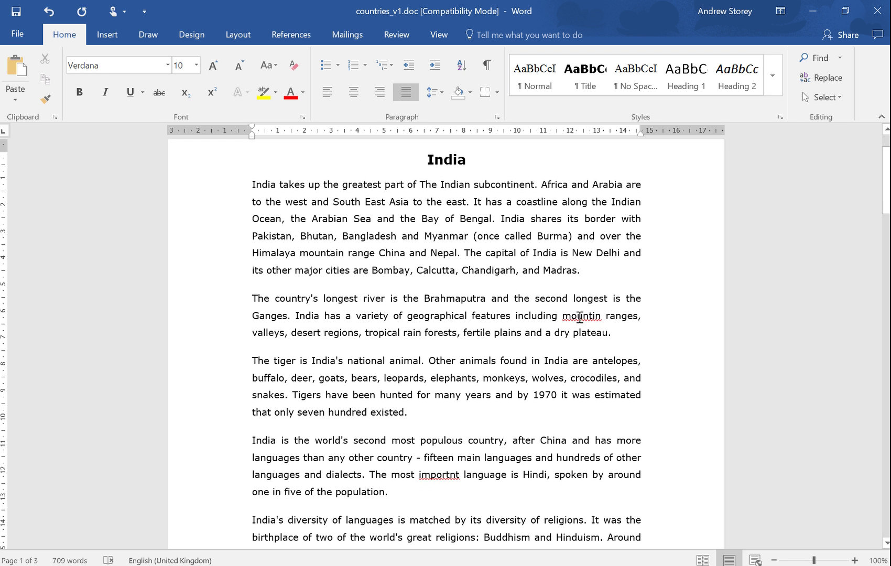
right_click(580, 318)
left_click(534, 335)
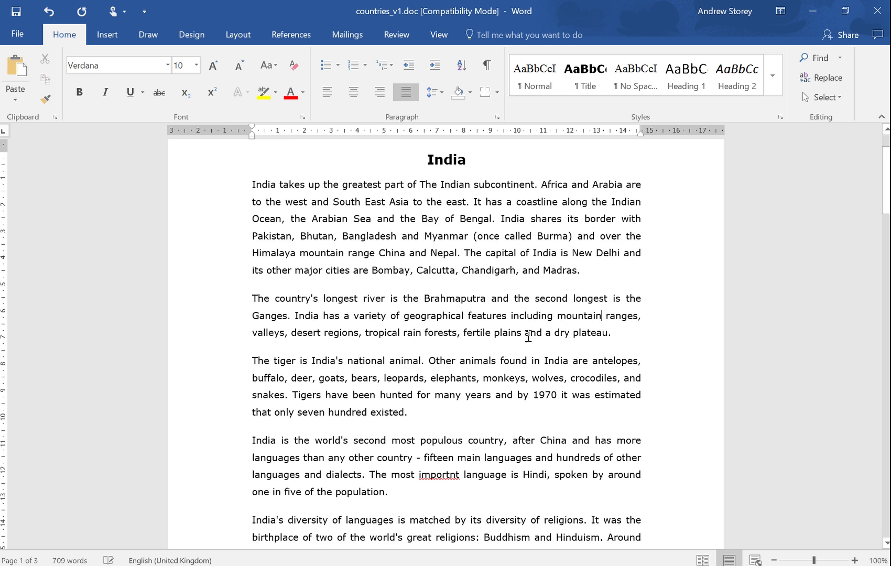
scroll(456, 365, "down", 1)
scroll(456, 365, "down", 1)
right_click(442, 305)
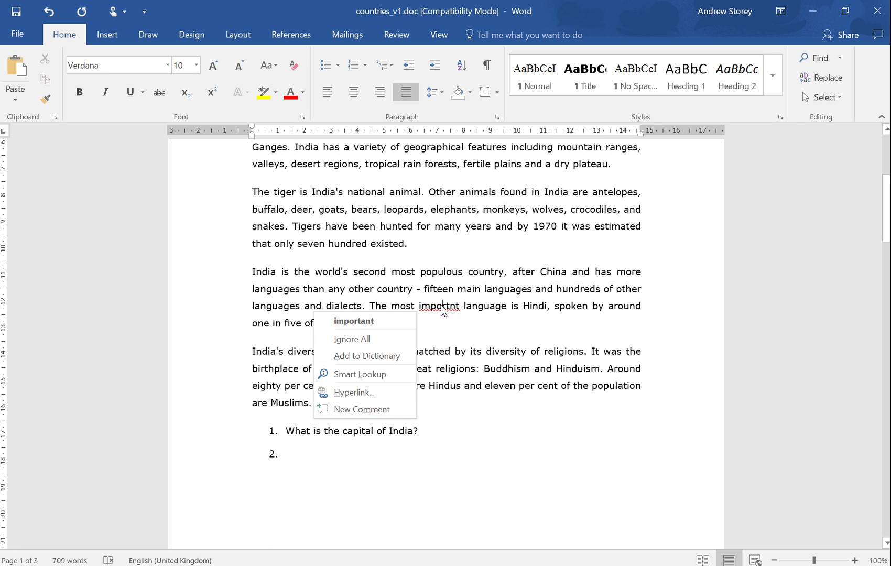
left_click(381, 321)
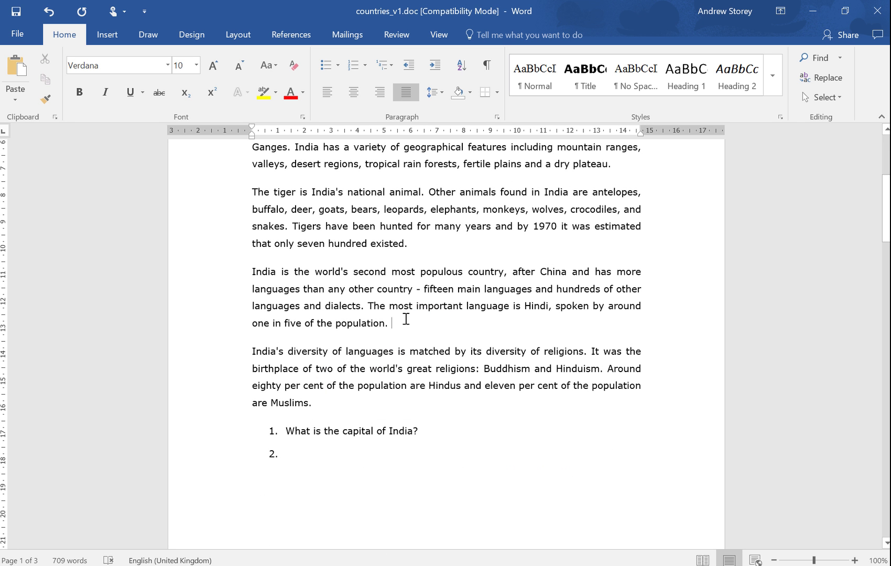
mouse_move(461, 6)
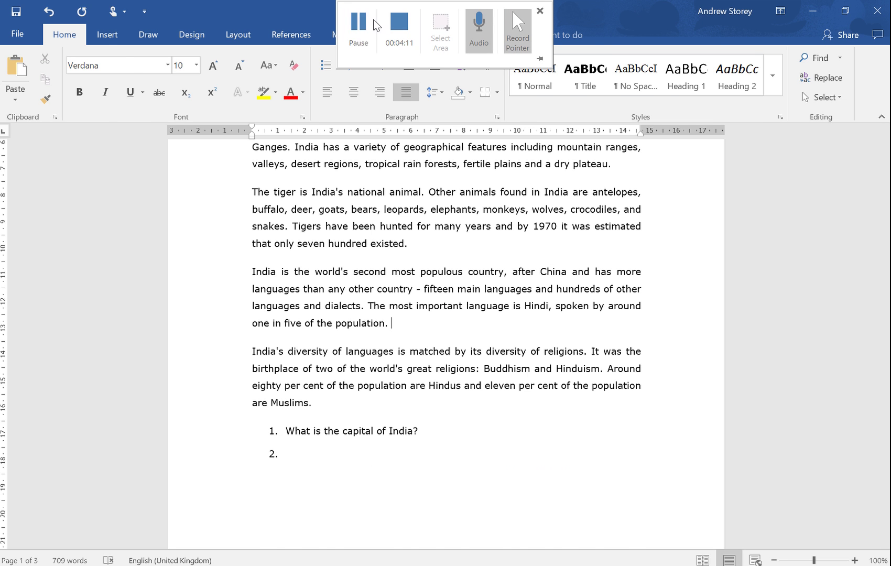
left_click(375, 25)
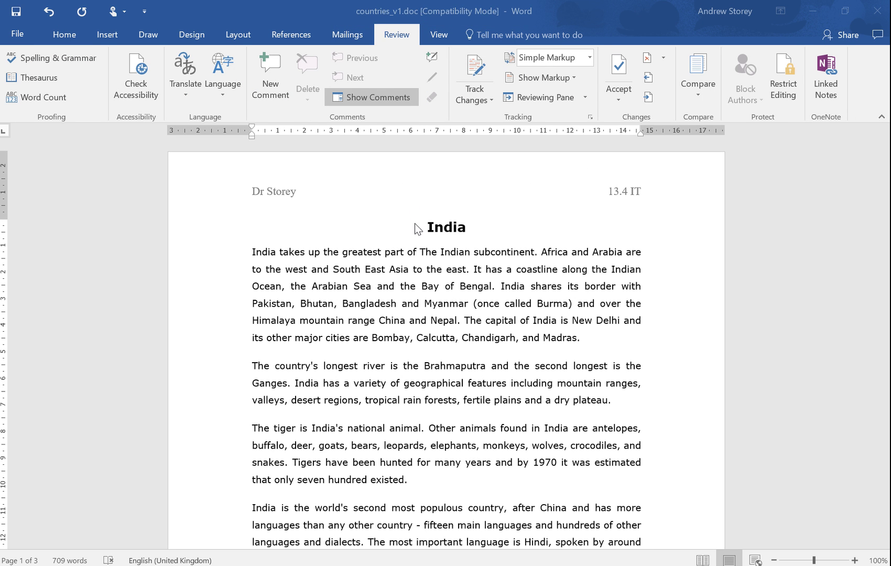
Run the spelling and grammar check, change "nown" to "known", and close the check without applying the "is located in" suggestion.
left_click(432, 229)
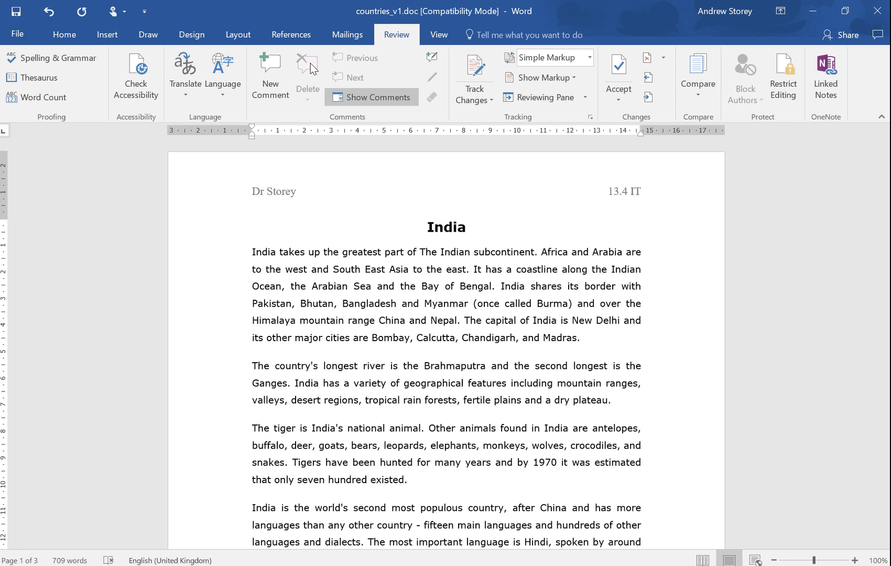
left_click(48, 58)
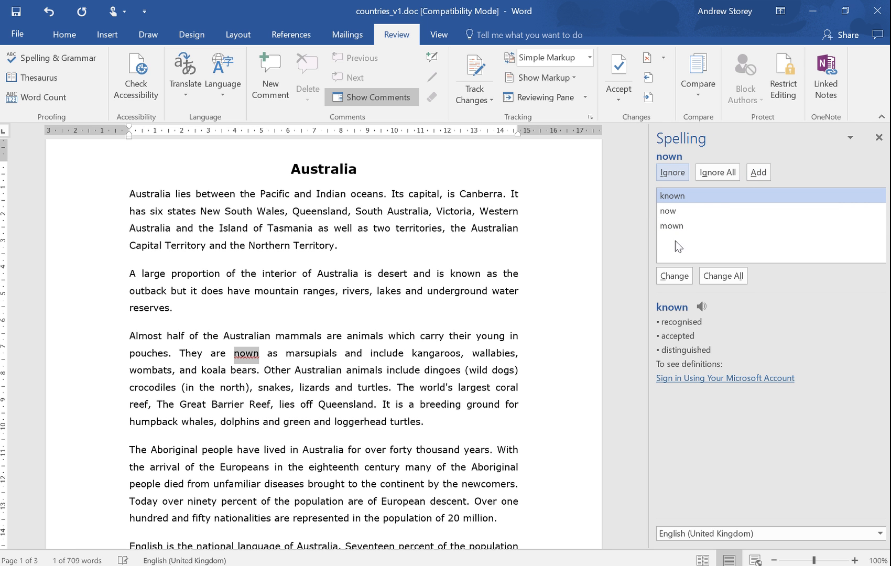
left_click(681, 277)
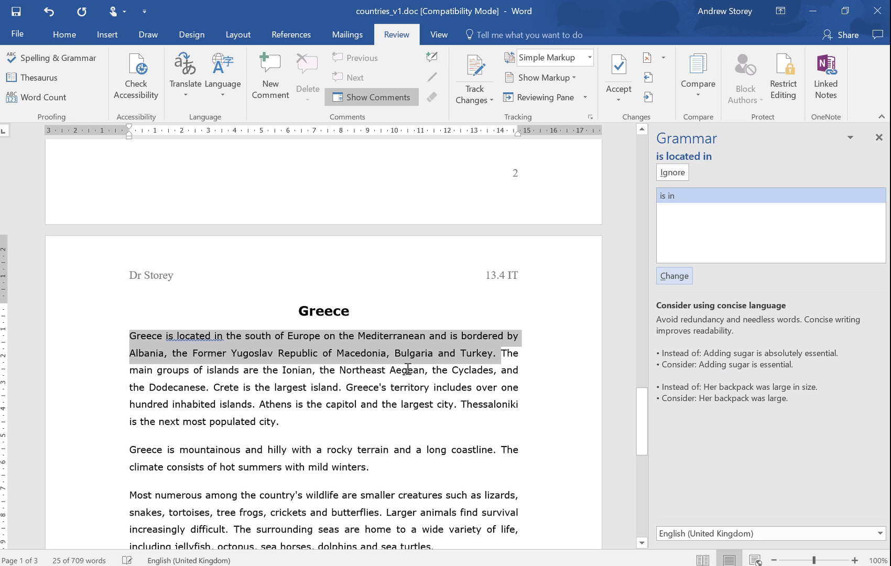
left_click(360, 389)
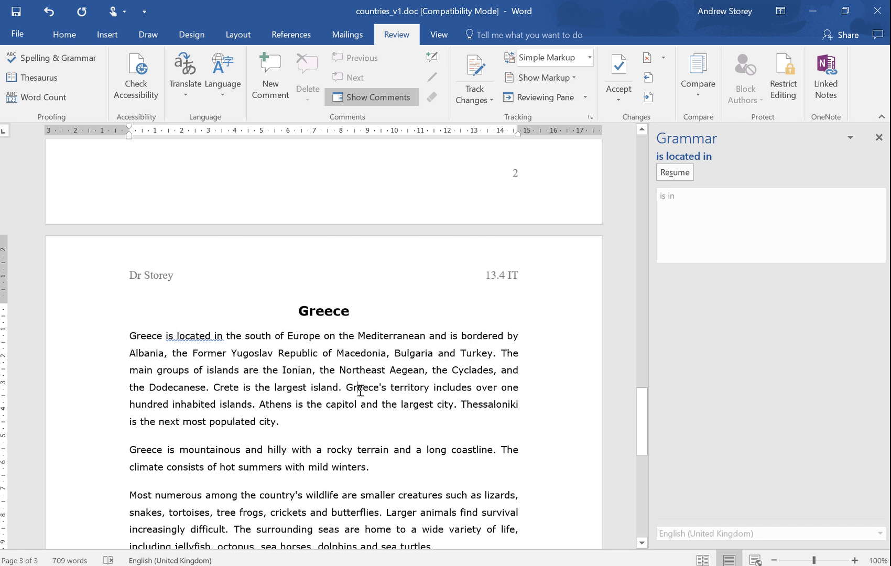
scroll(360, 399, "down", 2)
scroll(360, 401, "up", 3)
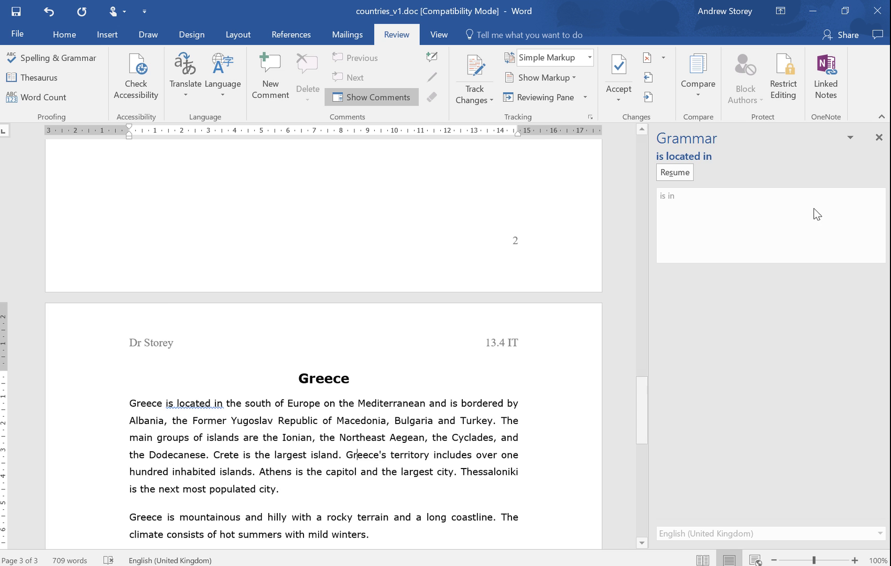
left_click(878, 137)
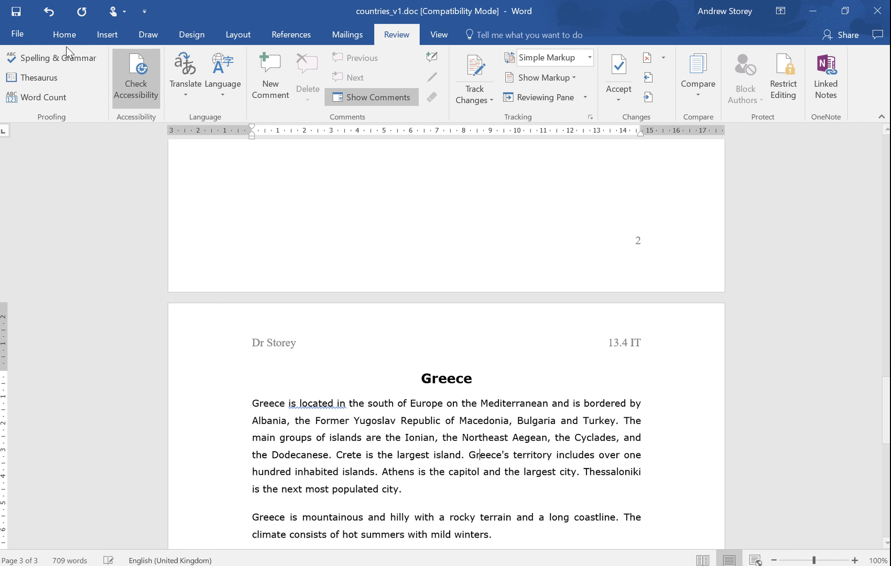
Save the document as a new version named countries_v2 in the Word Processing folder, keeping the Word 97-2003 format.
left_click(20, 34)
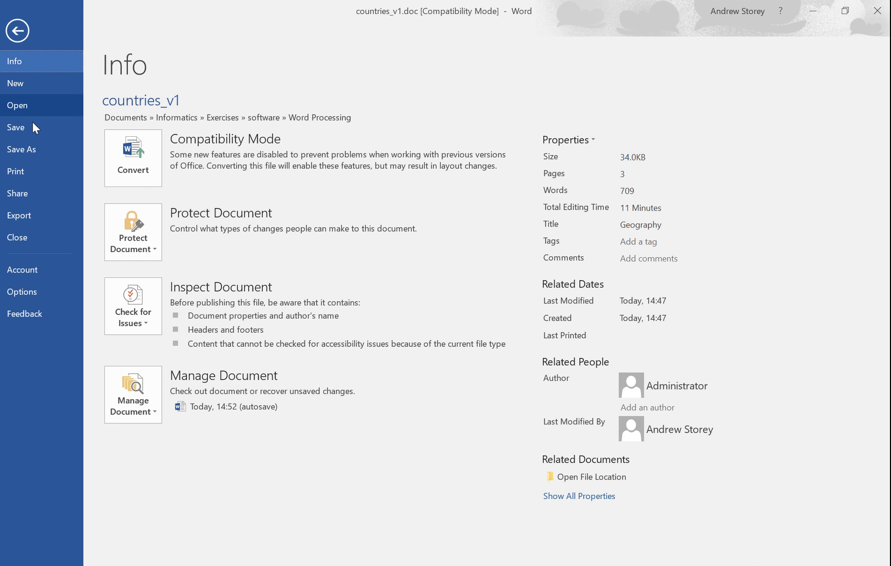
left_click(34, 151)
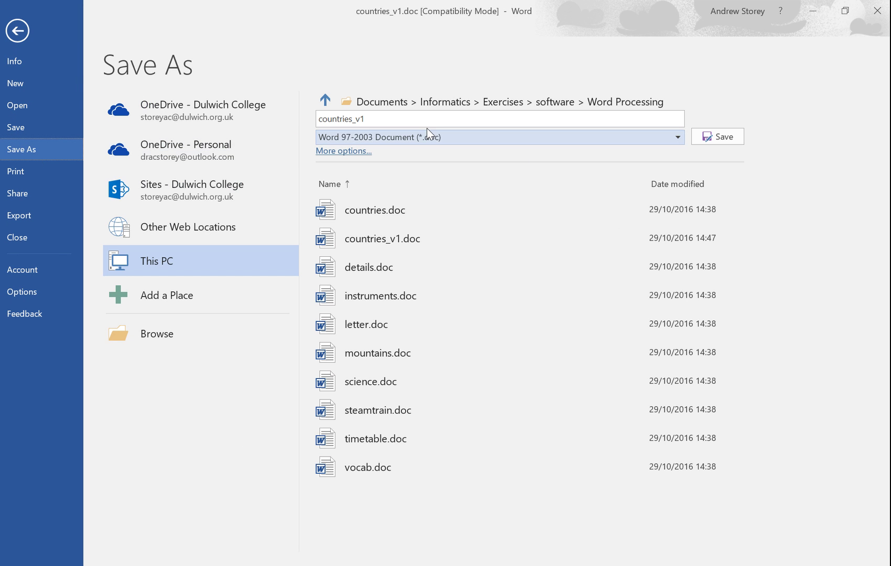
left_click(393, 117)
left_click(710, 136)
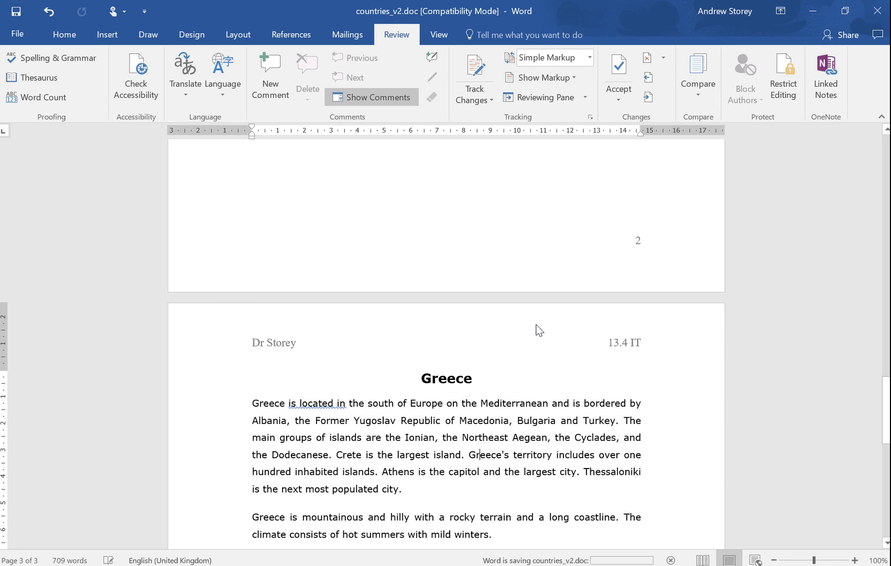